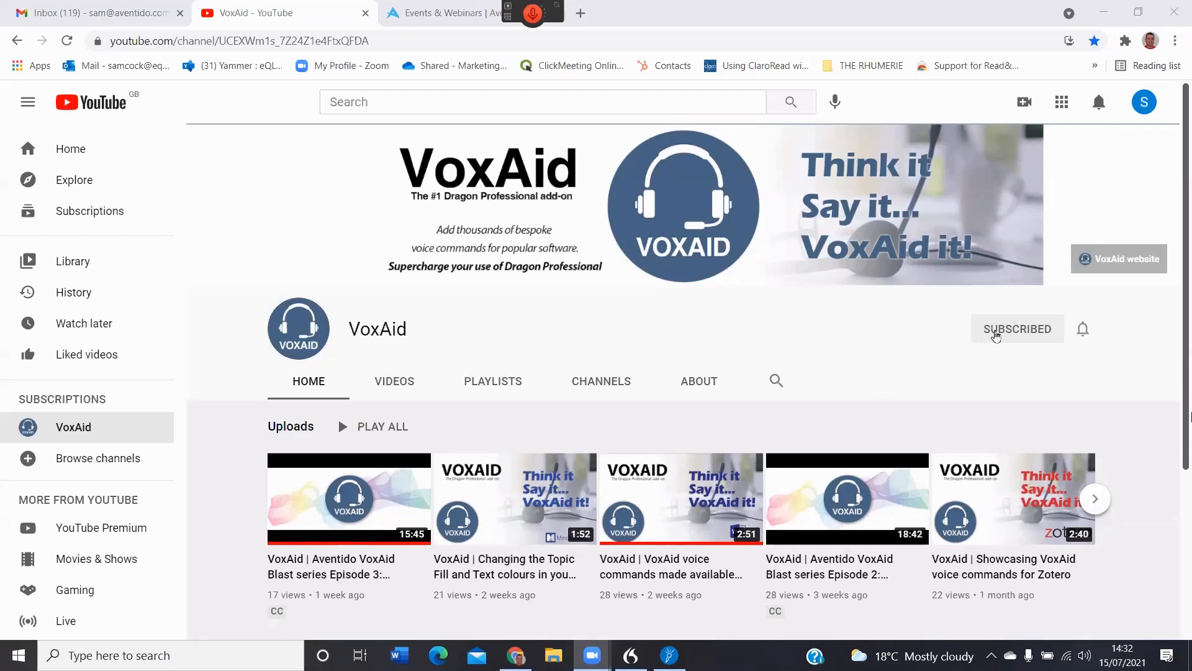
- Open the Aventido Events & Webinars page and look through the upcoming webinars, including the next VoxAid Blast episodes
click(393, 45)
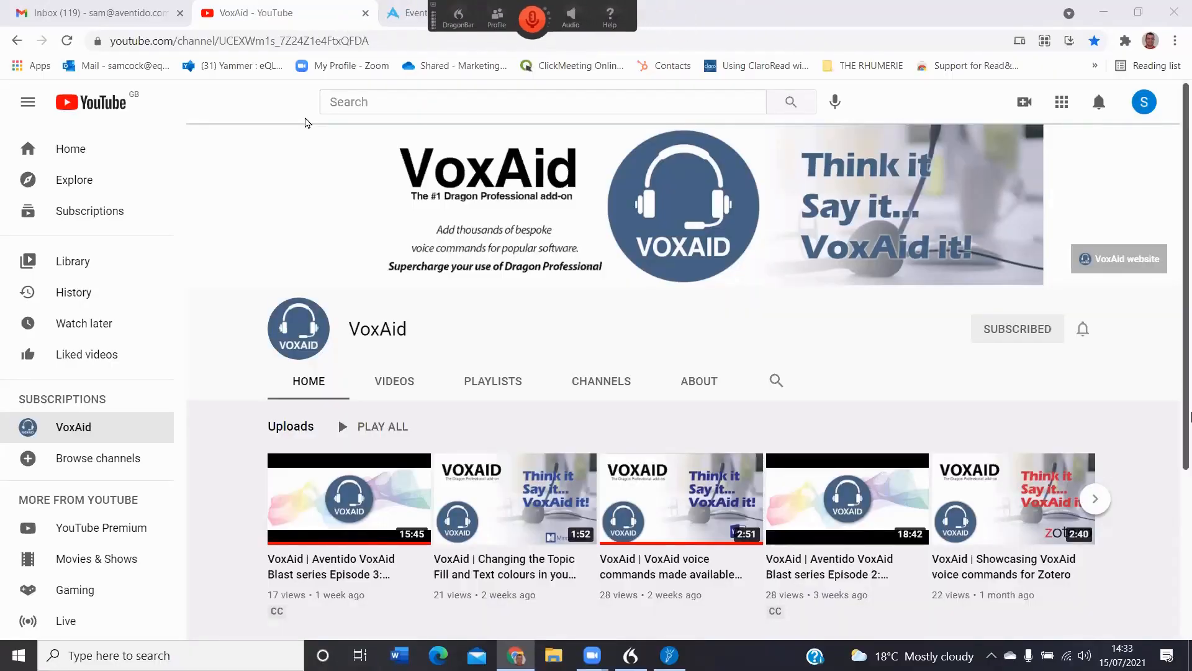
click(402, 15)
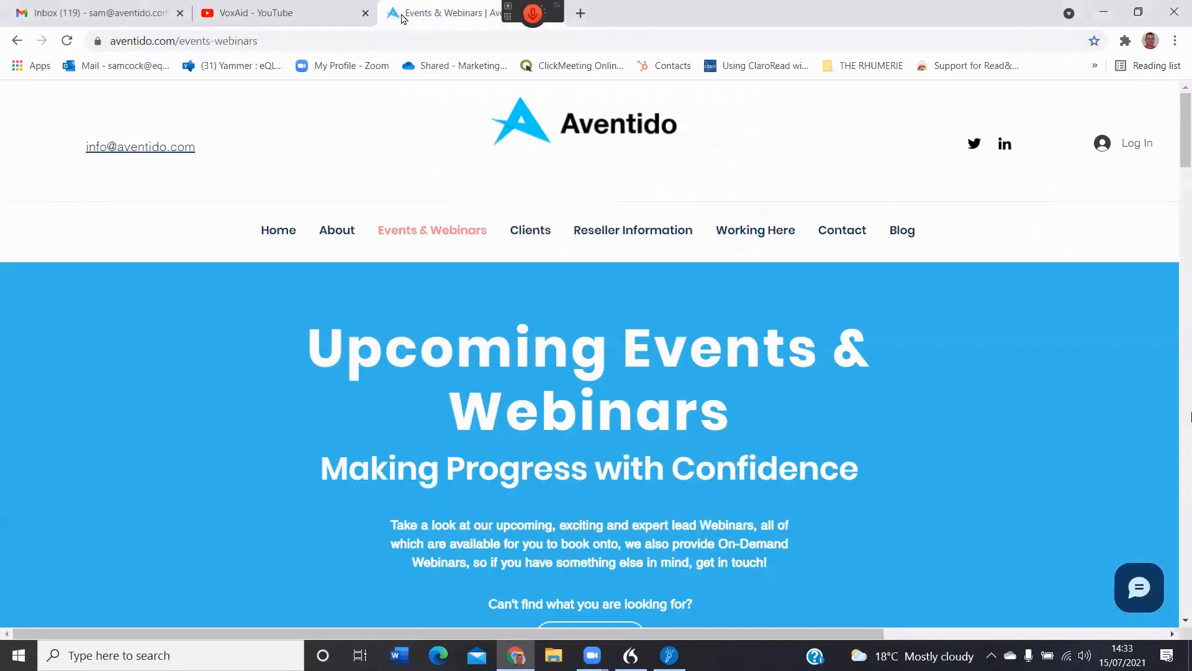
scroll(277, 314, down, 7)
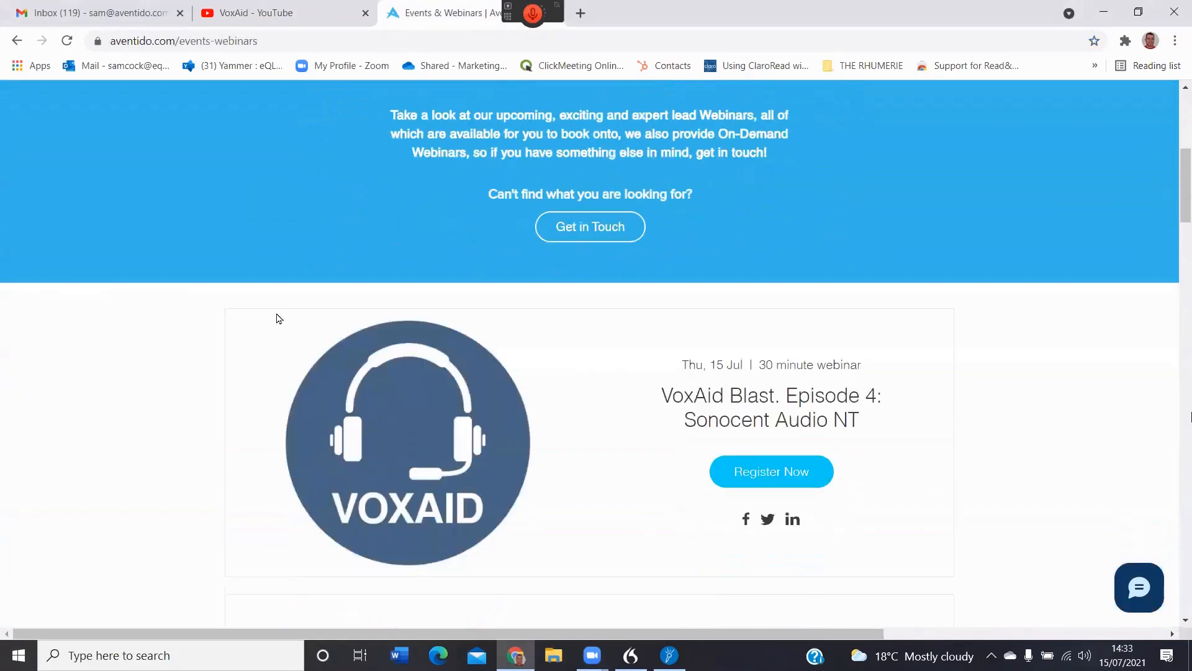
scroll(277, 319, down, 9)
scroll(277, 318, up, 4)
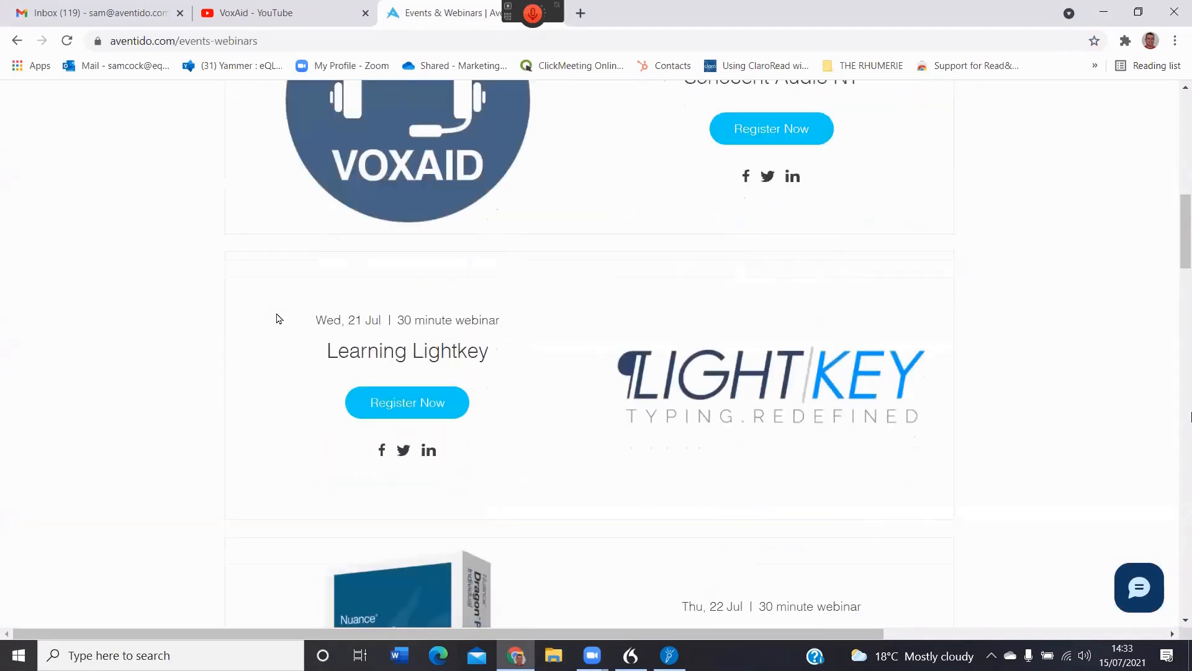
scroll(277, 318, up, 4)
scroll(277, 318, down, 14)
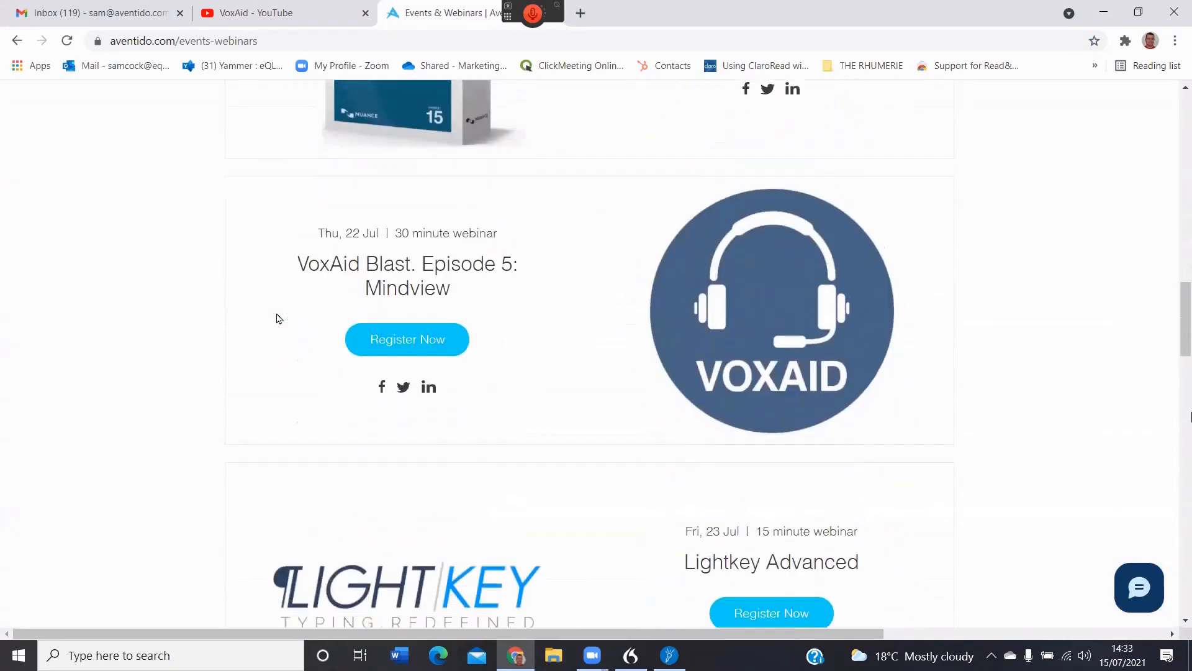
scroll(277, 319, down, 19)
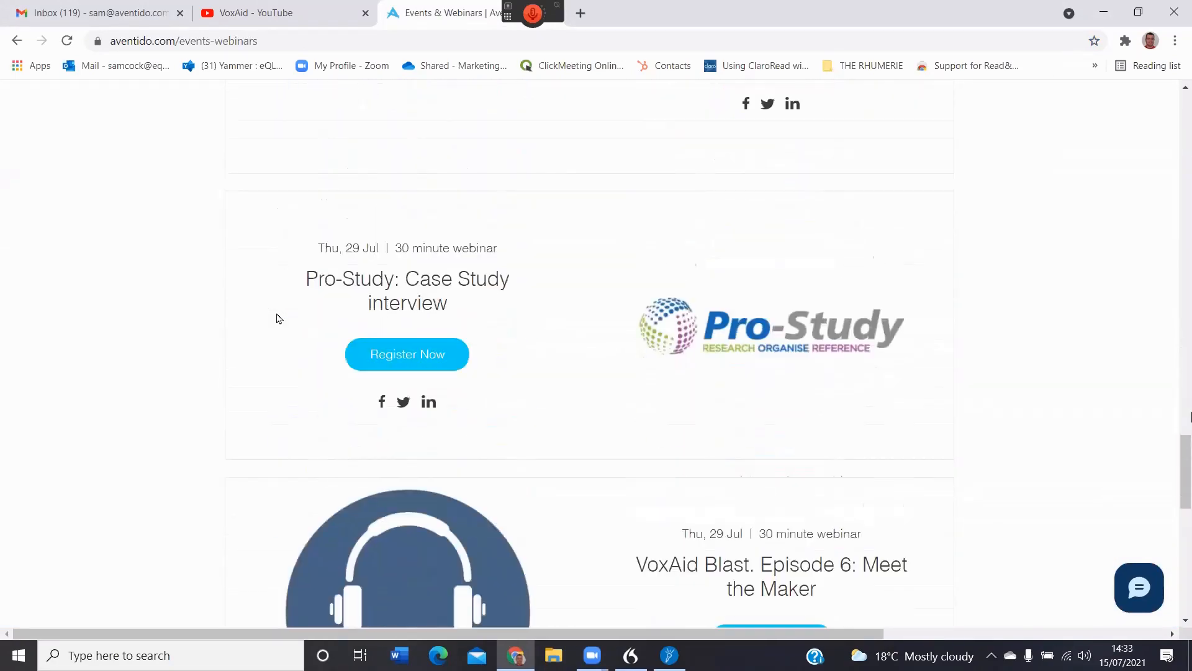
scroll(277, 318, down, 7)
scroll(277, 319, up, 1)
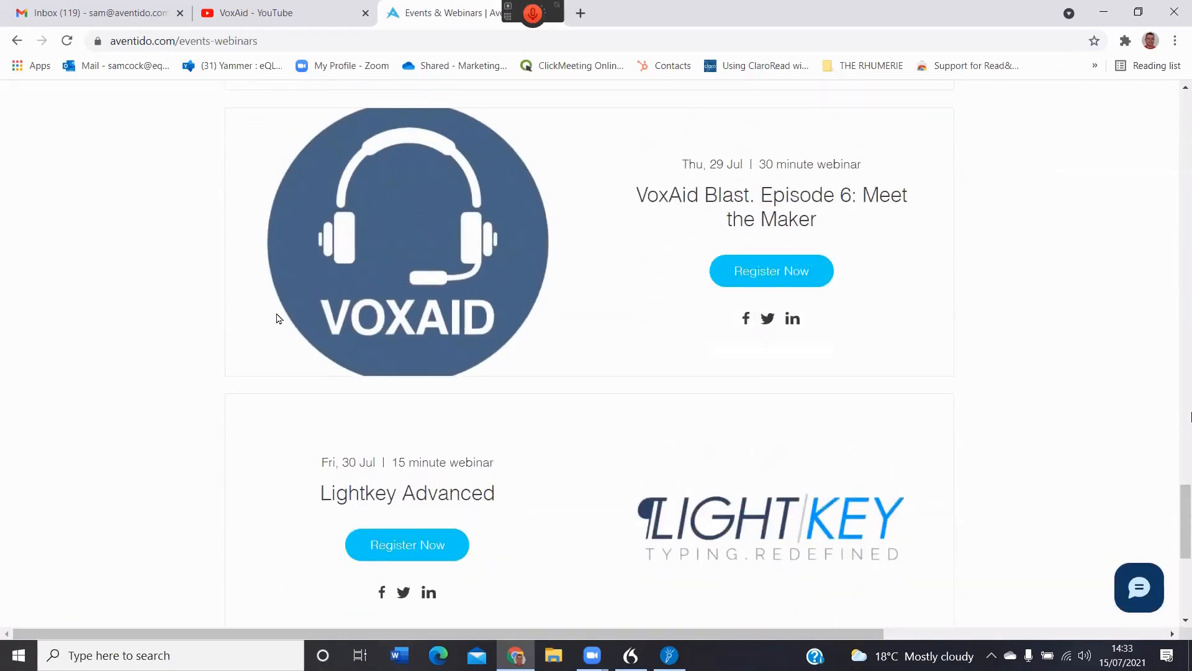
click(315, 41)
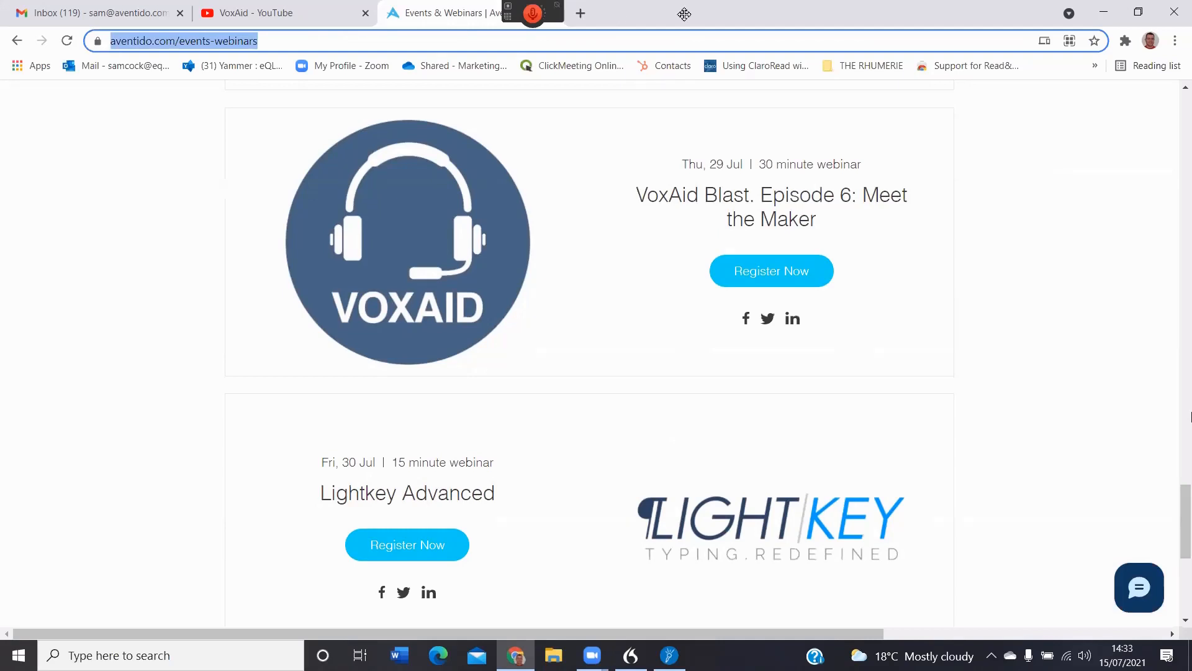
text(https://www.aventido.com/events-webinars)
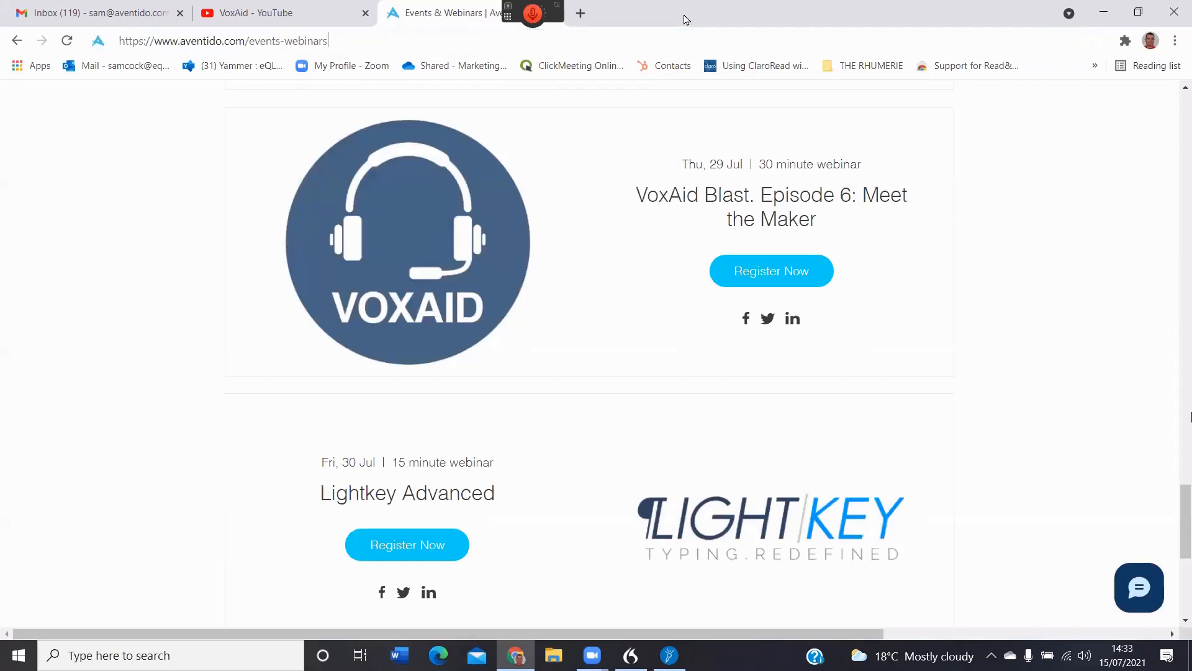
key(Return)
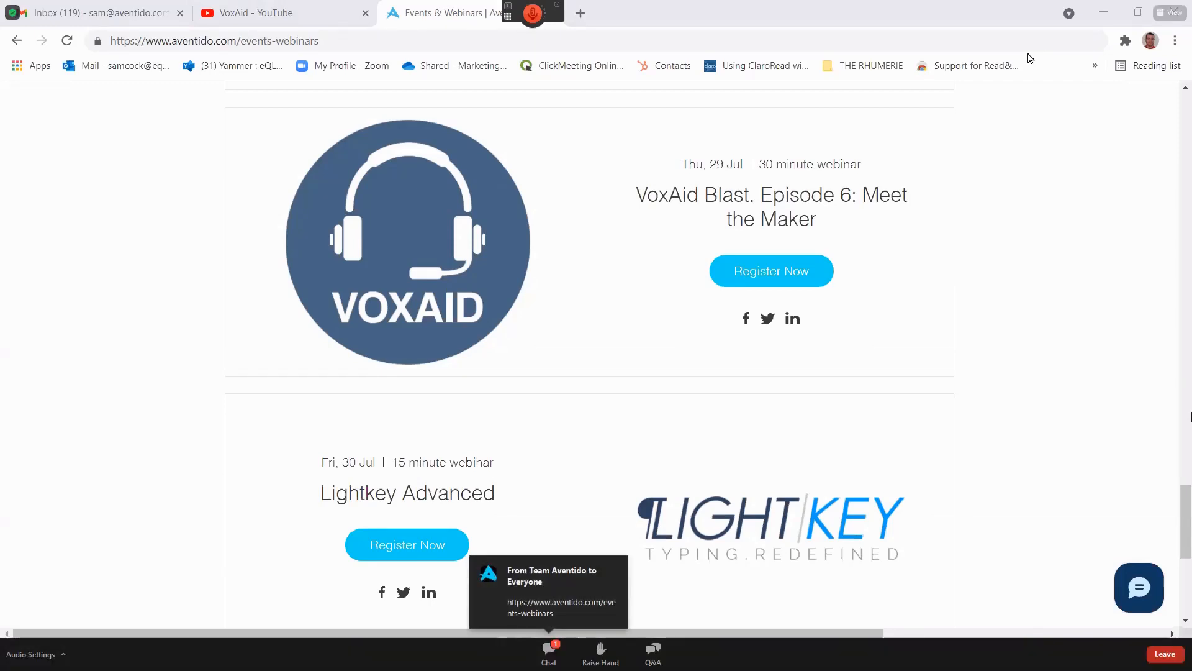
click(281, 23)
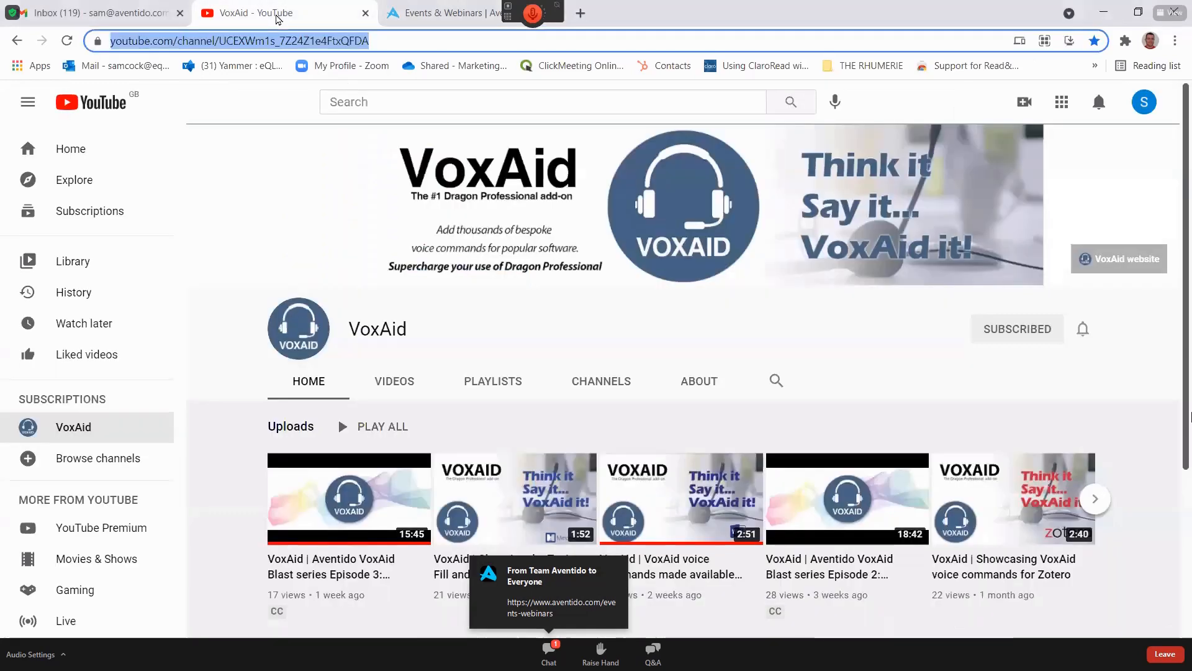
click(357, 42)
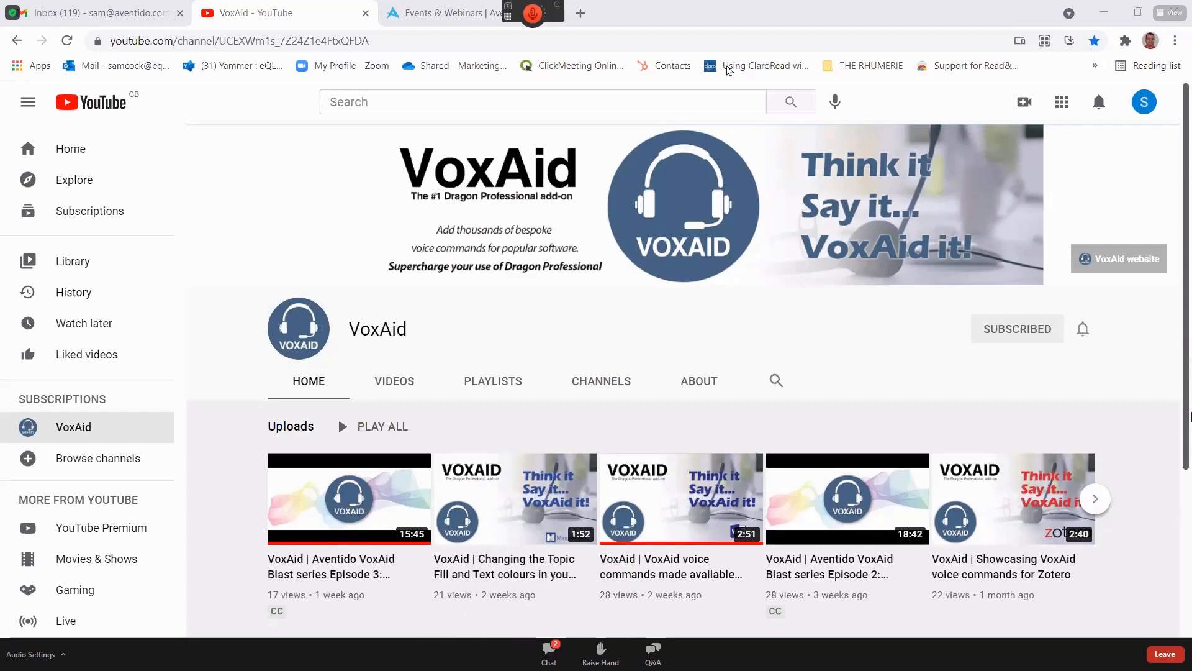
- Switch to Sonocent Audio Notetaker and play the opening of the Time travel for beginners recording, pausing after a few chunks
click(1097, 19)
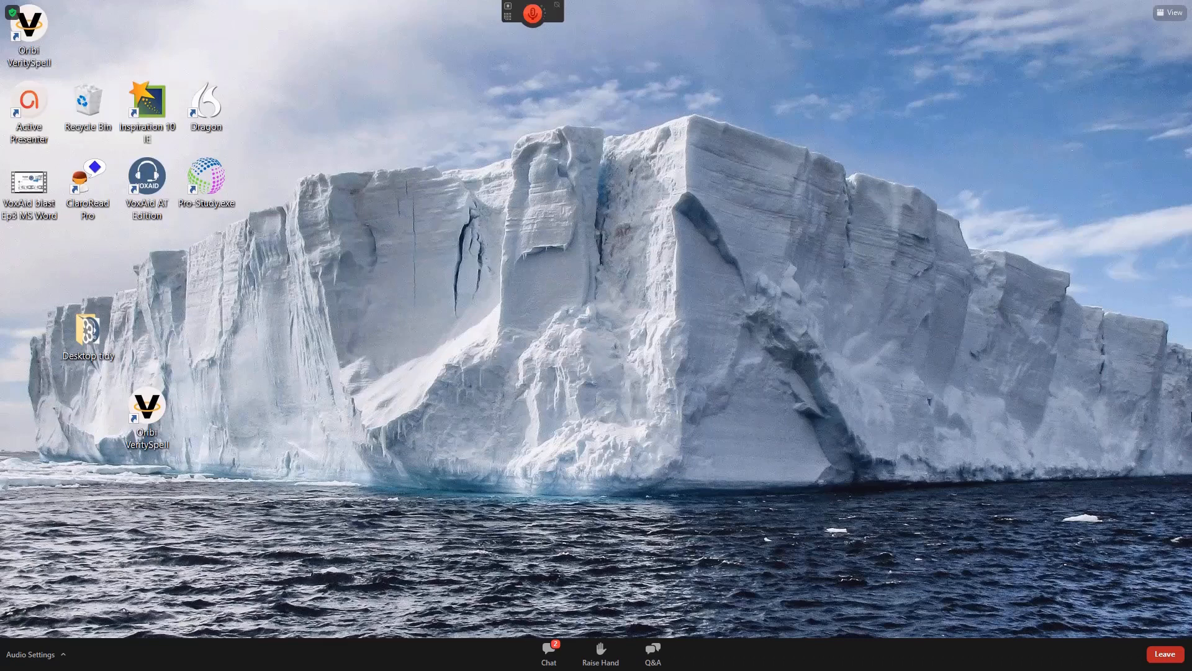
key(alt+Tab)
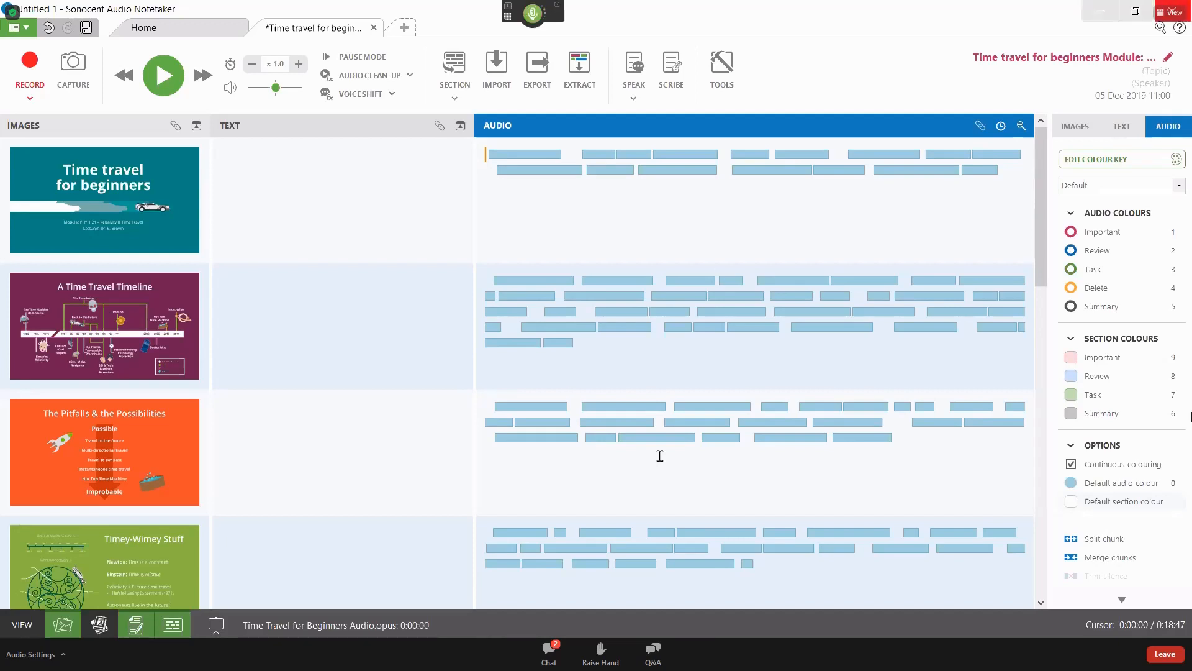
key(space)
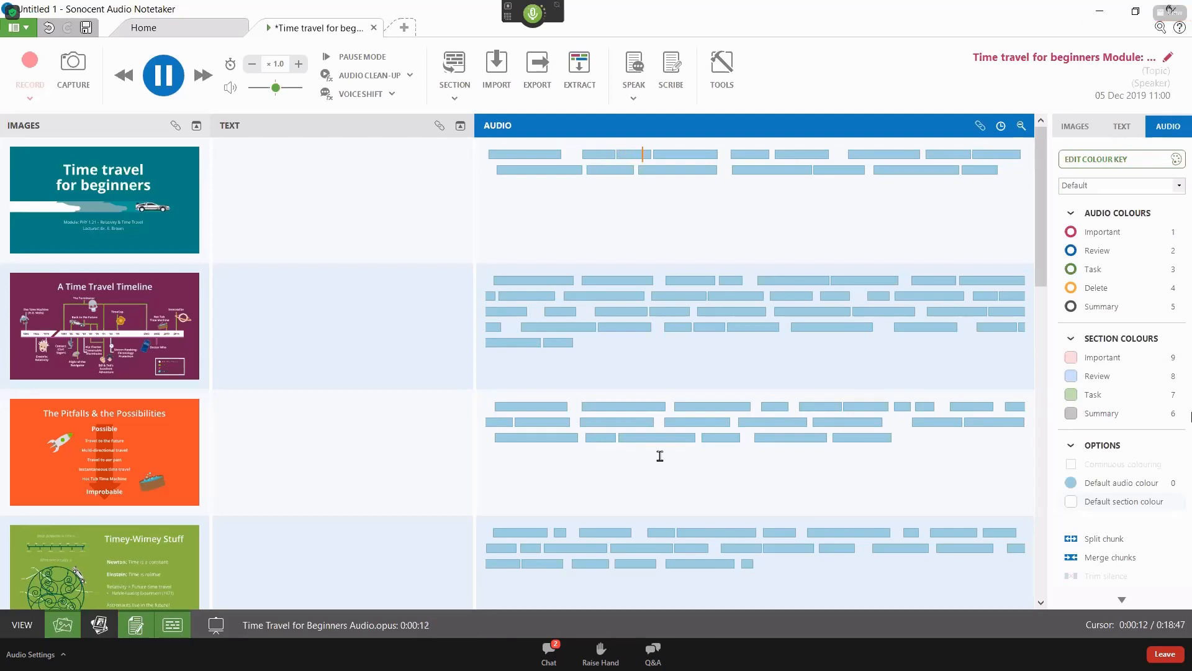
key(space)
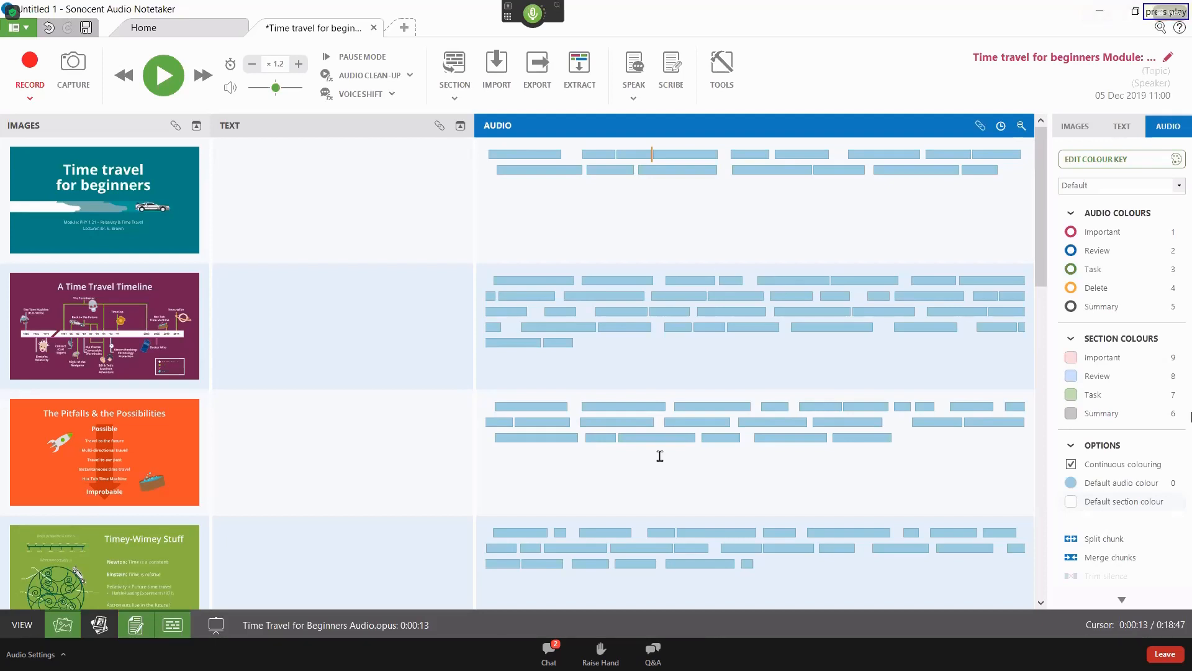
- Play a stretch of the recording at 1.2 speed and a further stretch at 0.9 speed, pausing after each
key(space)
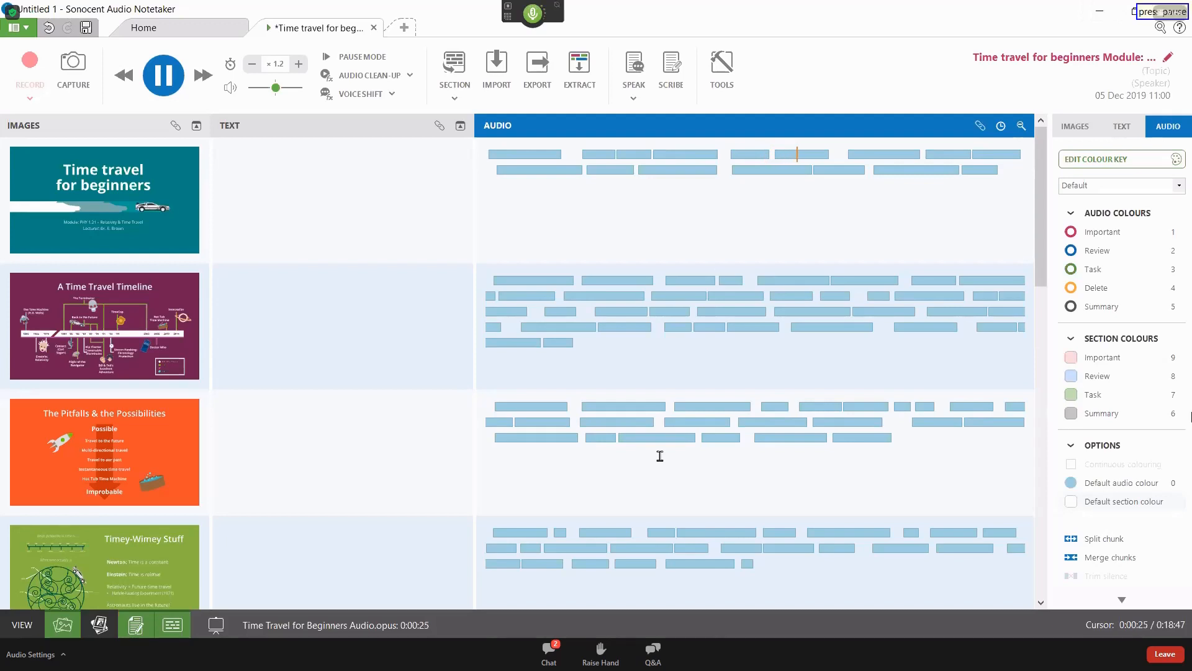
key(space)
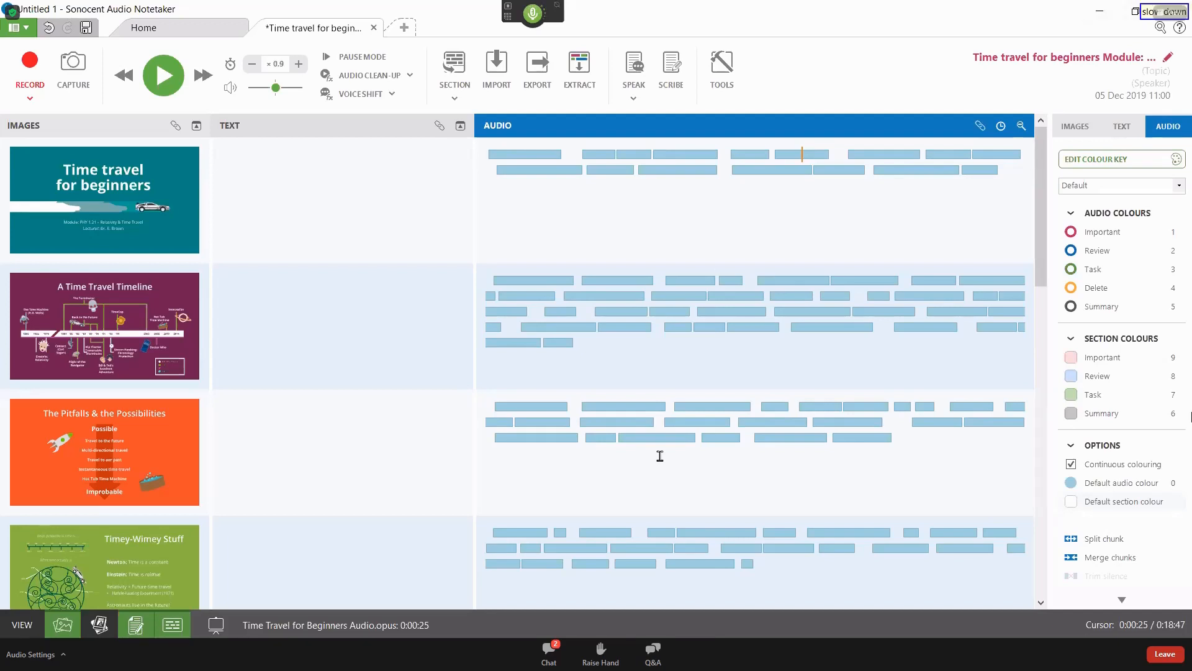
key(space)
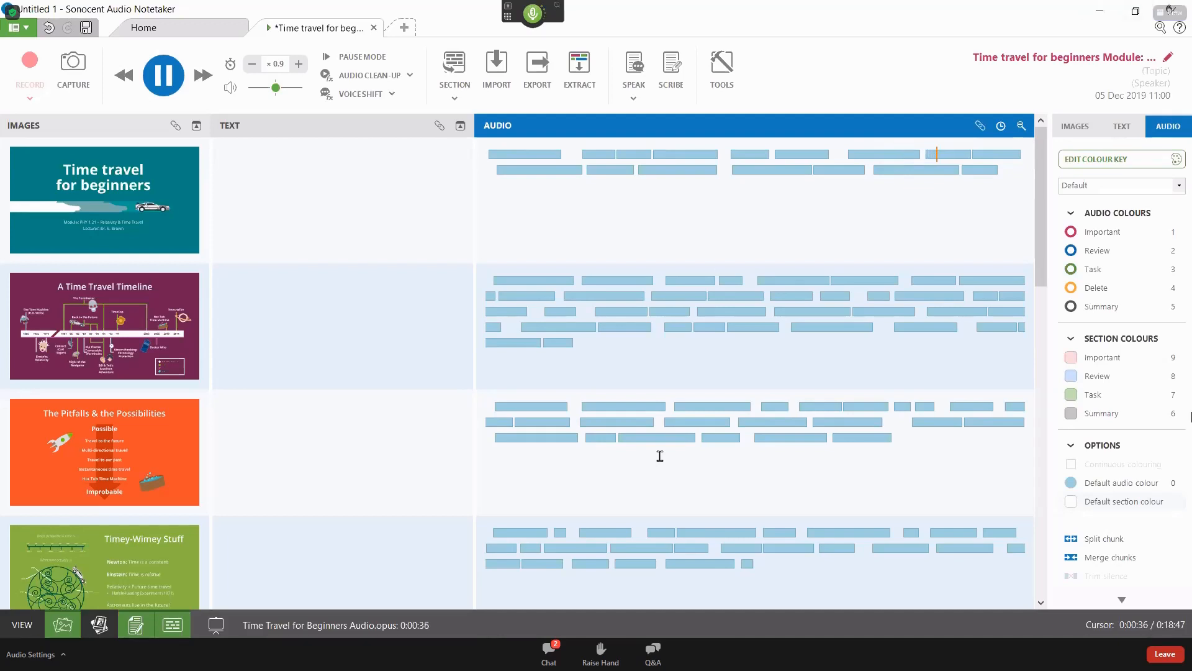
key(space)
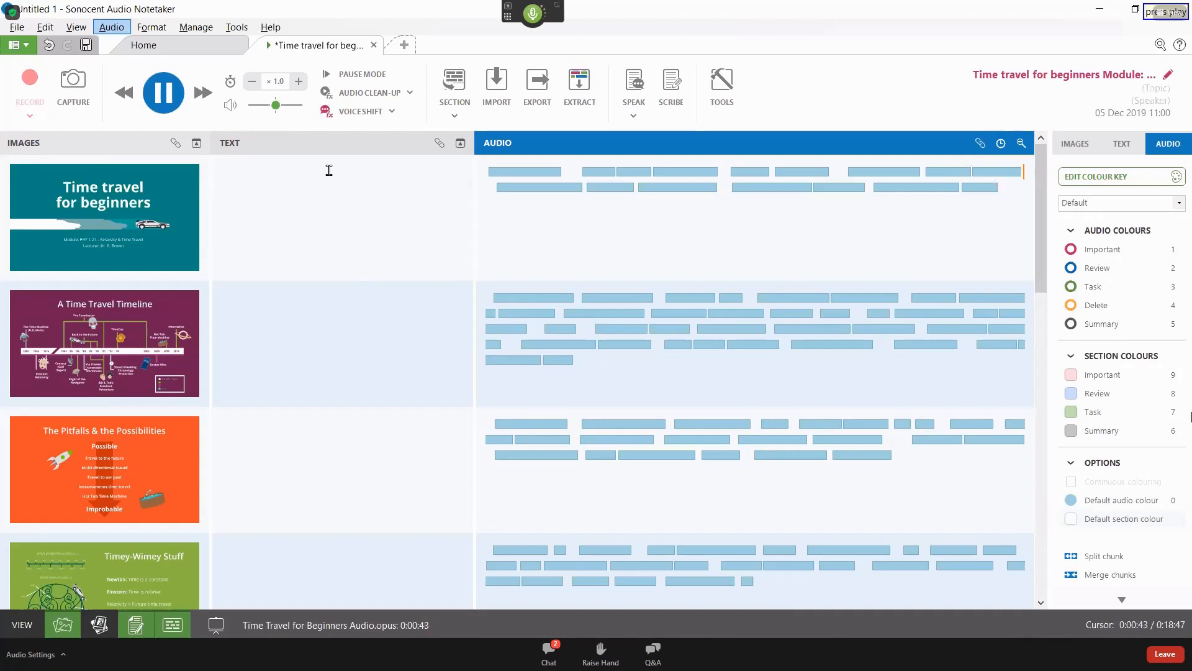
- Pause the recording, set Voice Shift to Higher and resume playback
key(space)
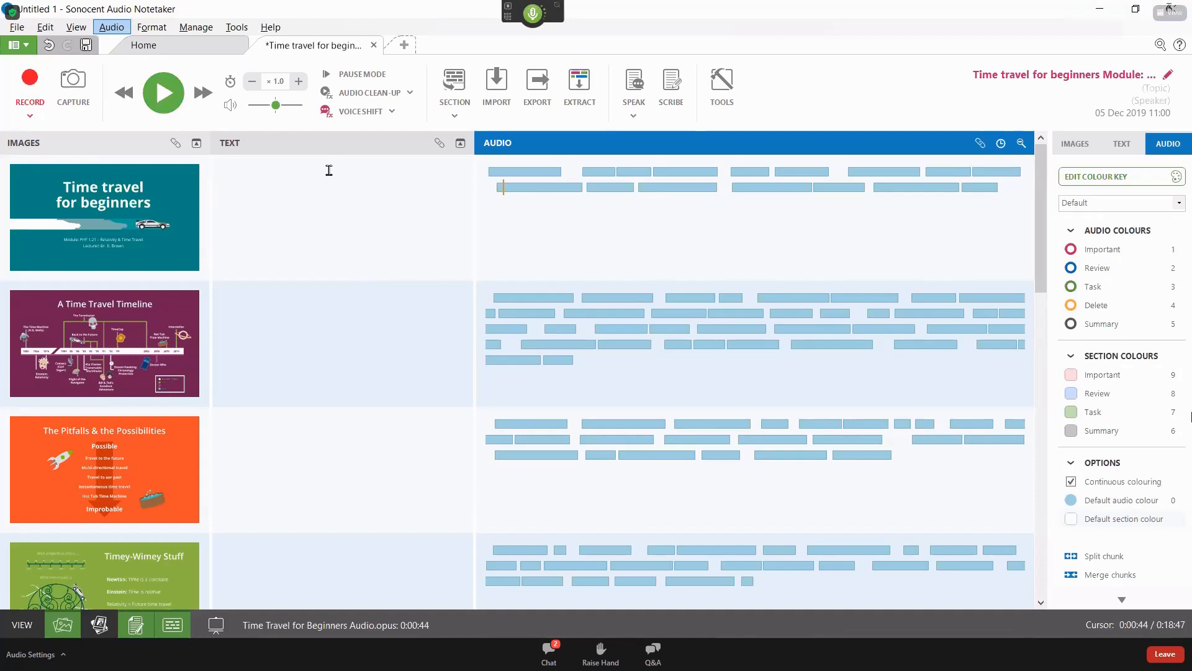
key(alt+a)
key(v)
key(h)
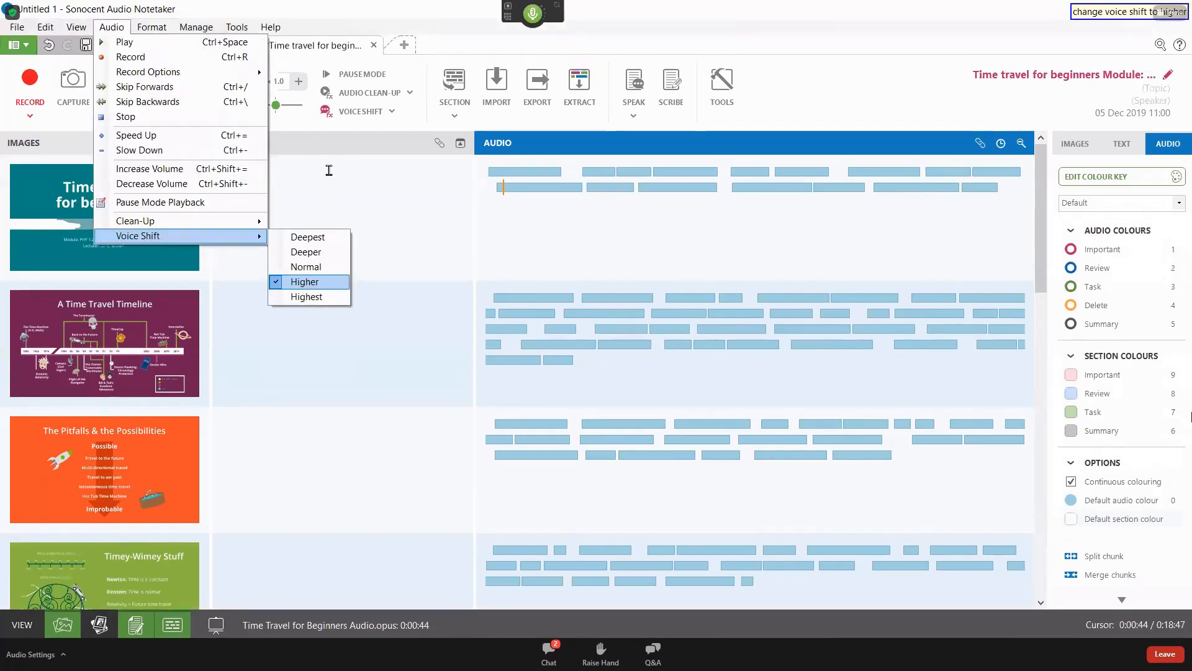
key(Return)
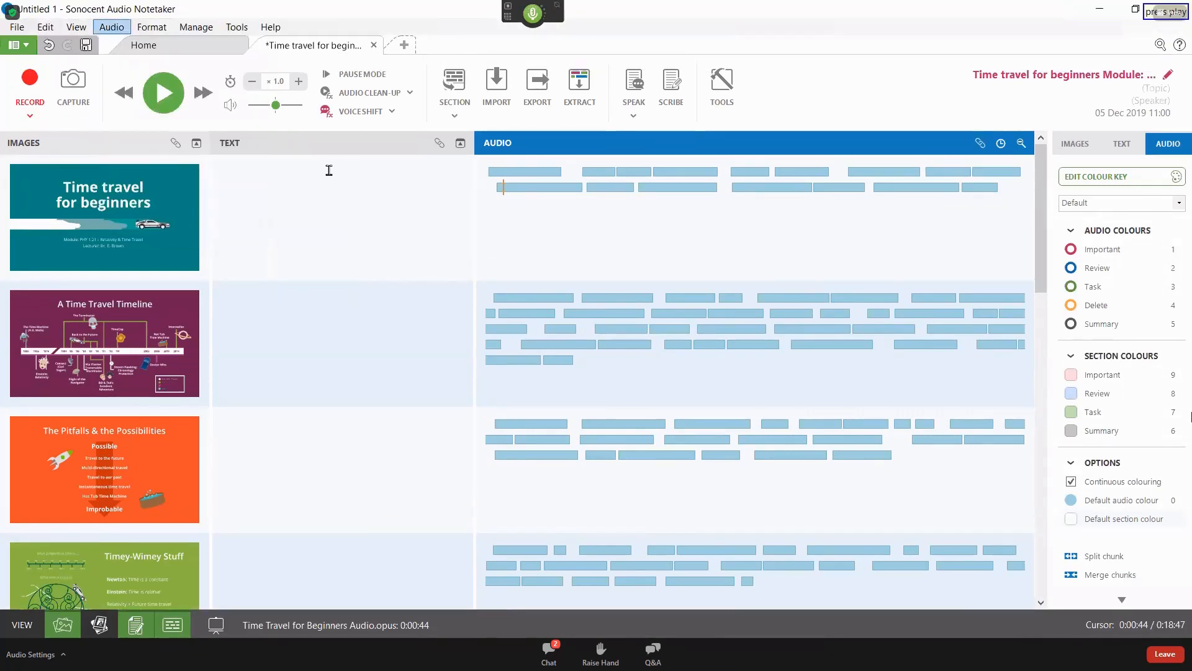
key(space)
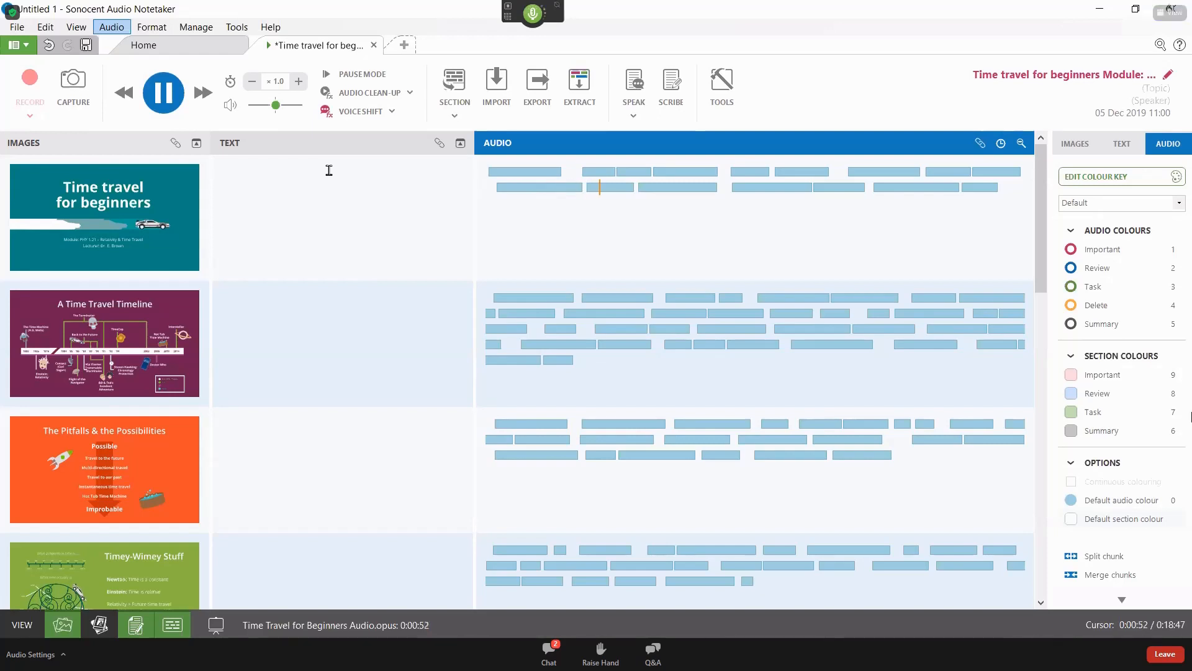
- Pause playback and review the audio Clean-Up settings, closing them without making changes
key(space)
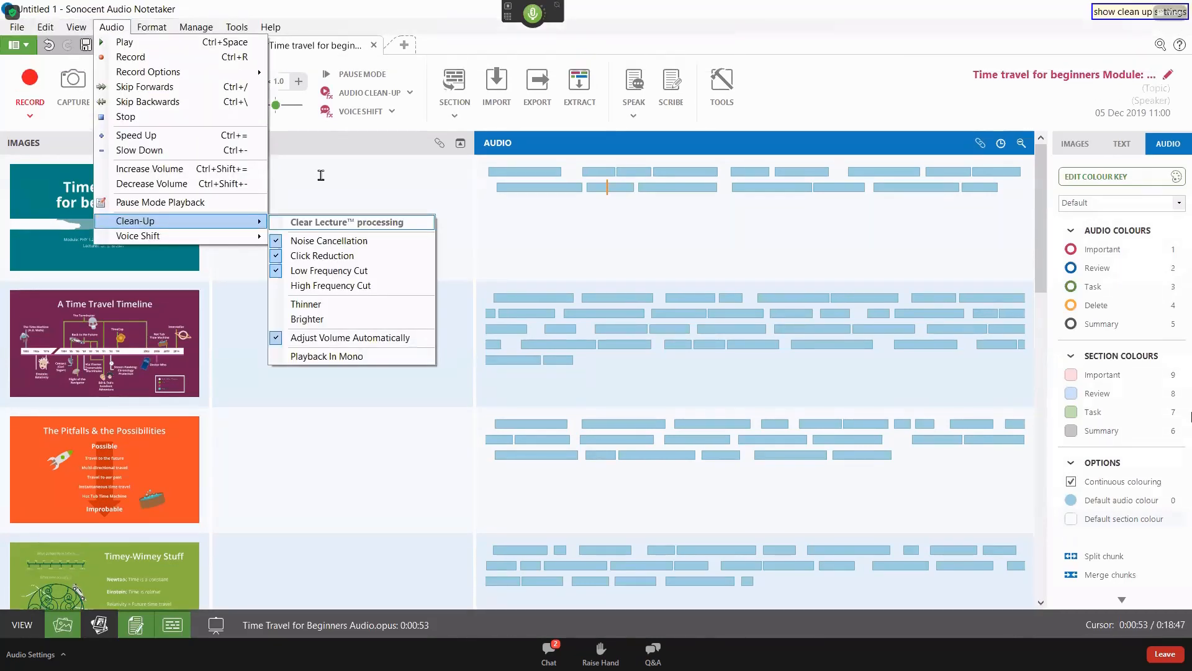
key(Escape)
key(Escape)
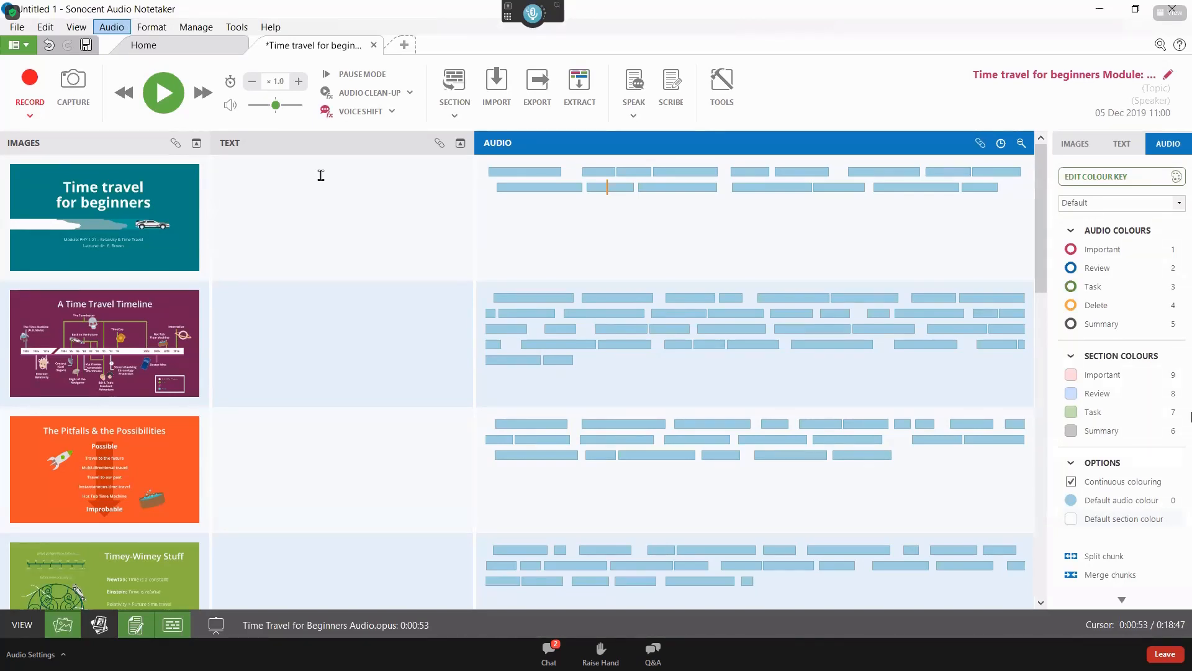
- Focus the audio pane and move the cursor back five chunks from the end of the first section
click(612, 196)
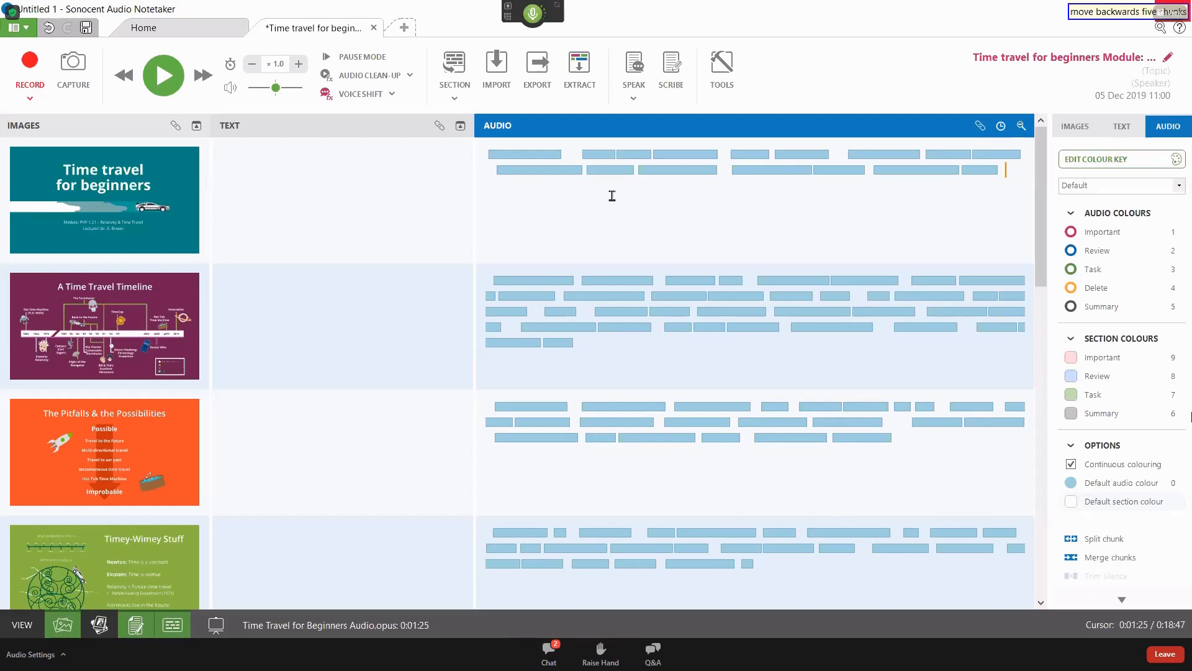
key(Left)
key(Left)
key(Left)
key(Left)
key(Left)
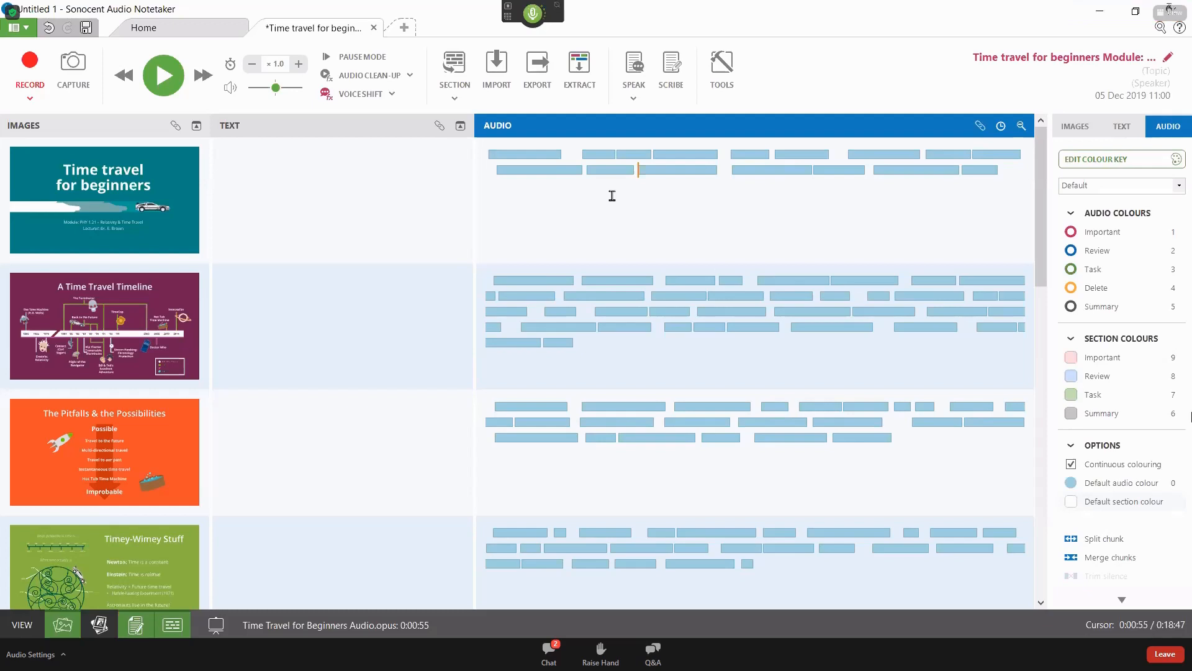
- Move the audio cursor forward five chunks, back five chunks and forward five chunks again
key(Right)
key(Right)
key(Right)
key(Right)
key(Right)
key(Left)
key(Left)
key(Left)
key(Left)
key(Left)
key(Right)
key(Right)
key(Right)
key(Right)
key(Right)
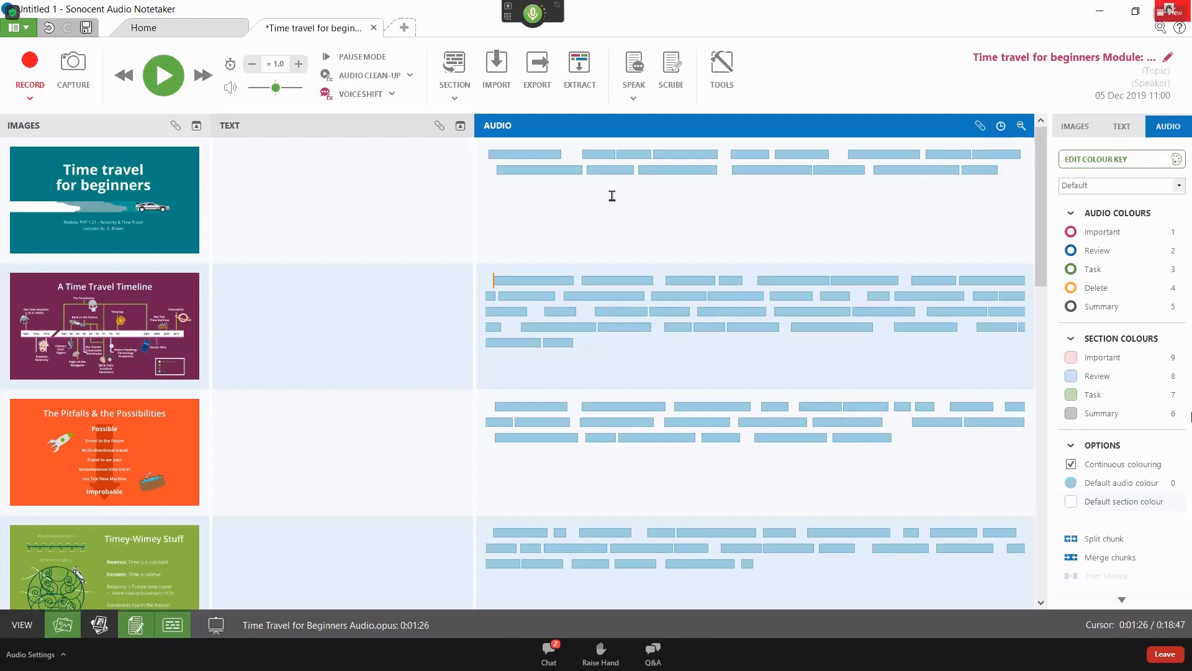
- Jump the audio cursor to the end of the second section and back to its beginning, twice
key(End)
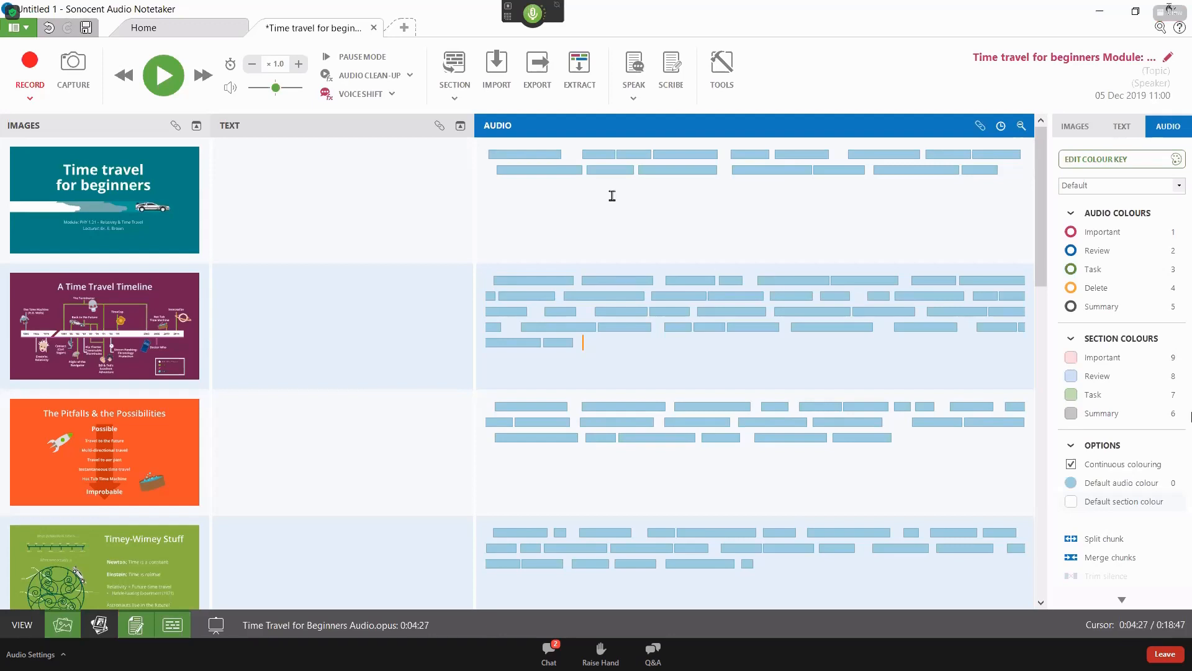
key(Home)
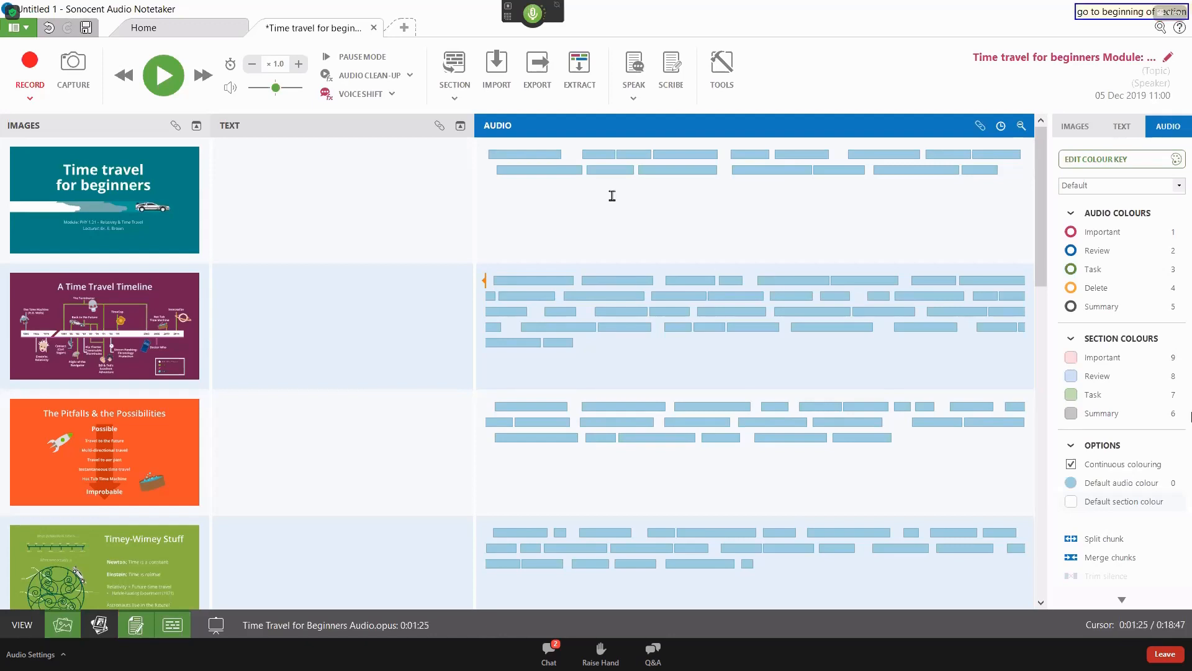
key(End)
key(Home)
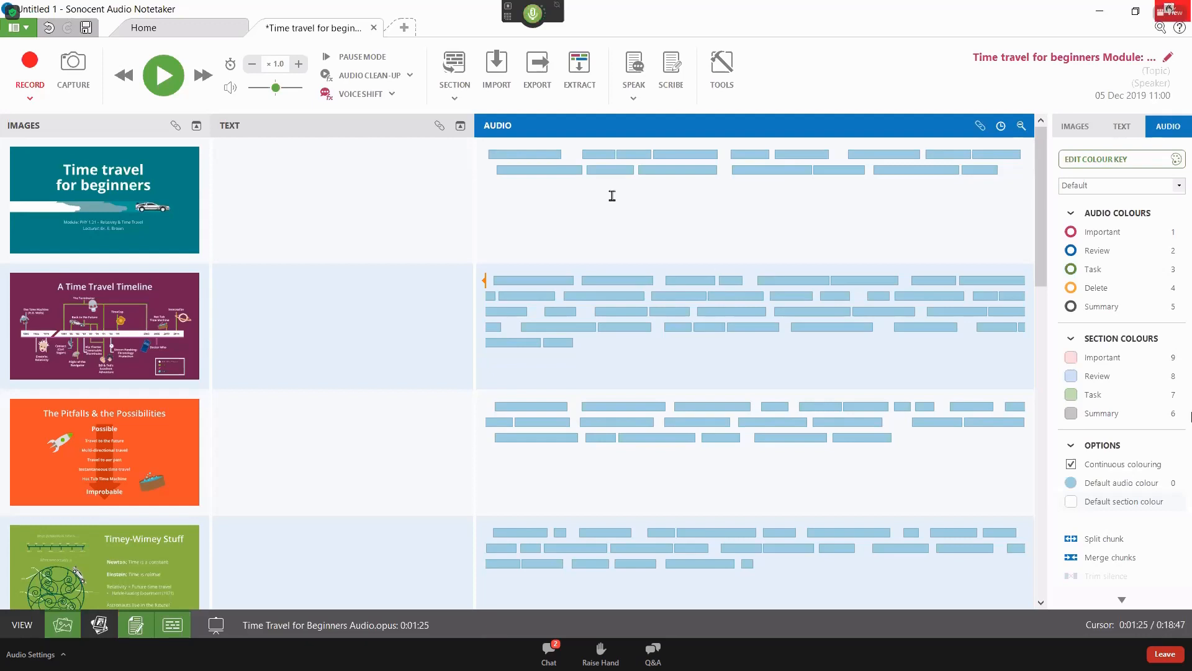
- Move the focus from the audio pane across to the images pane, and return it to the text pane
key(ctrl+alt+Left)
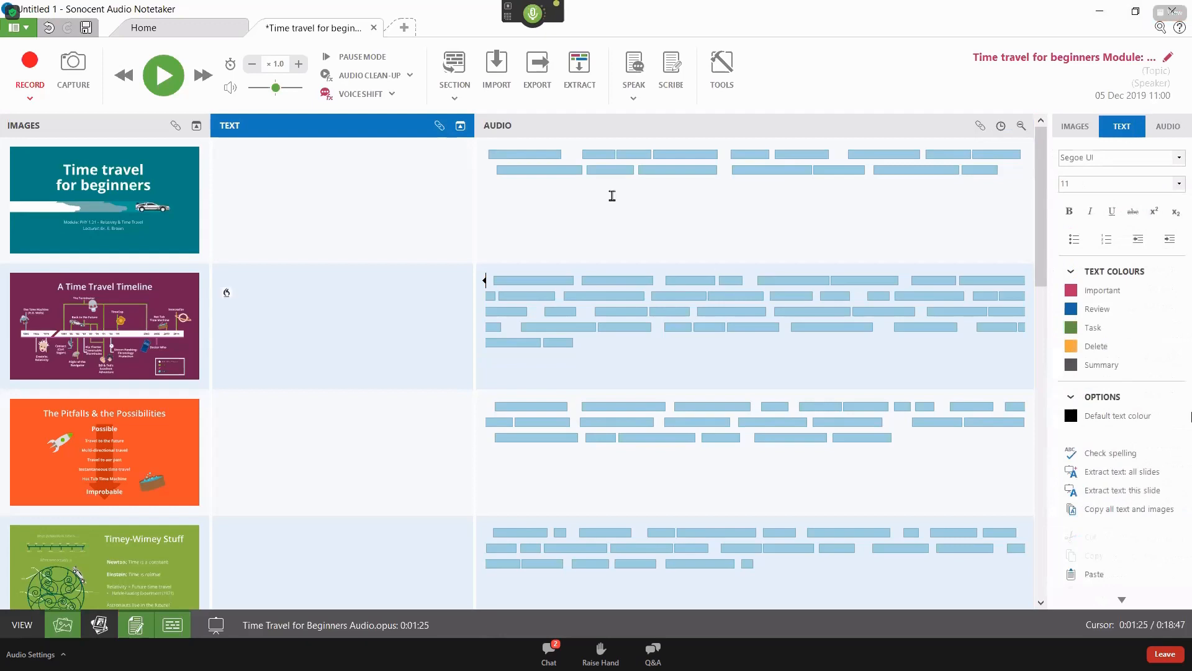
key(ctrl+alt+Left)
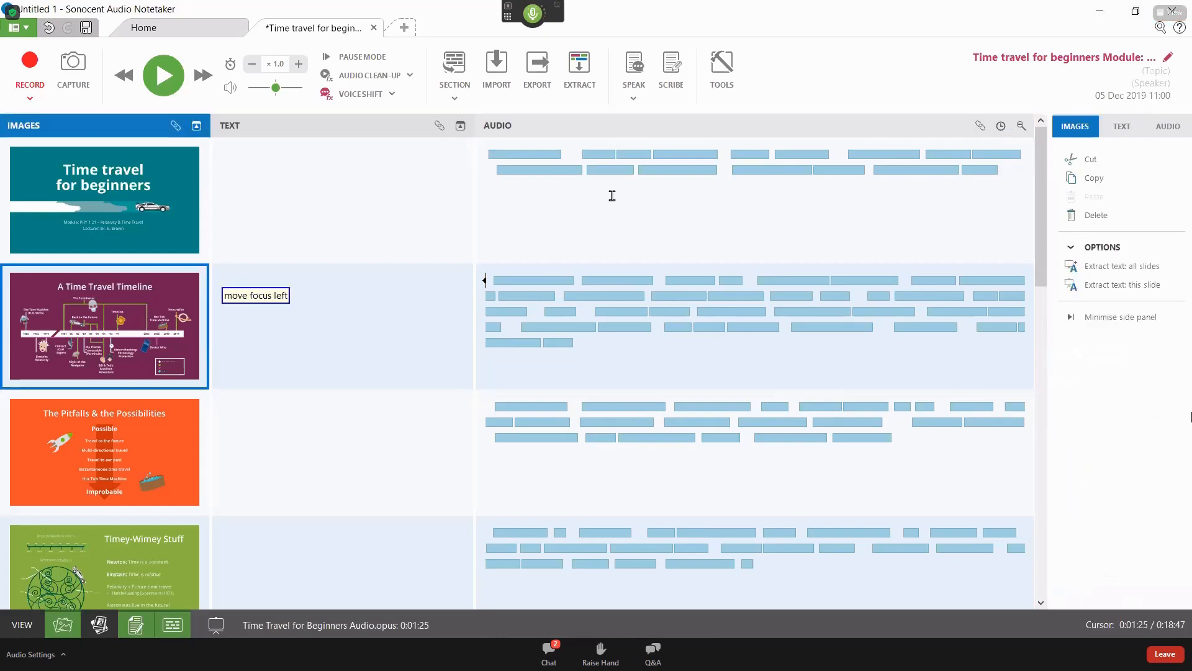
key(ctrl+alt+Right)
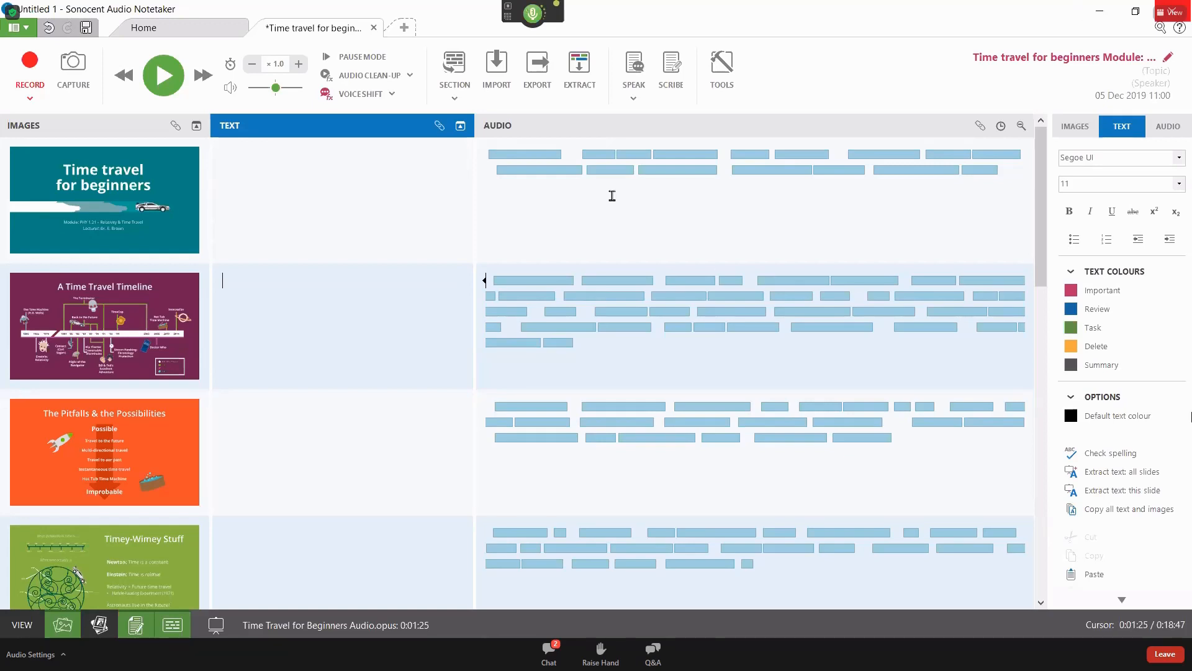
- Enter "The notes section in audio notetaker works just like Microsoft Word allowing us to dictate notes when were going through our audio." beside the second slide
text(The notes section in audio notetaker works just like Microsoft Word)
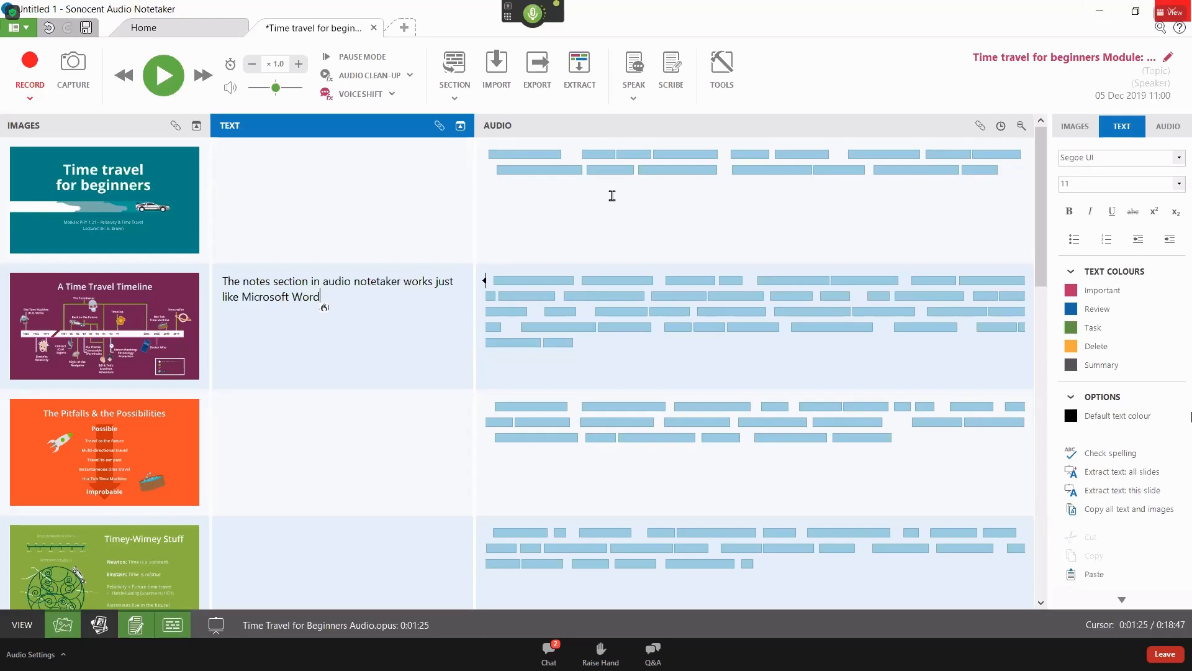
text( allowing us to dictate notes)
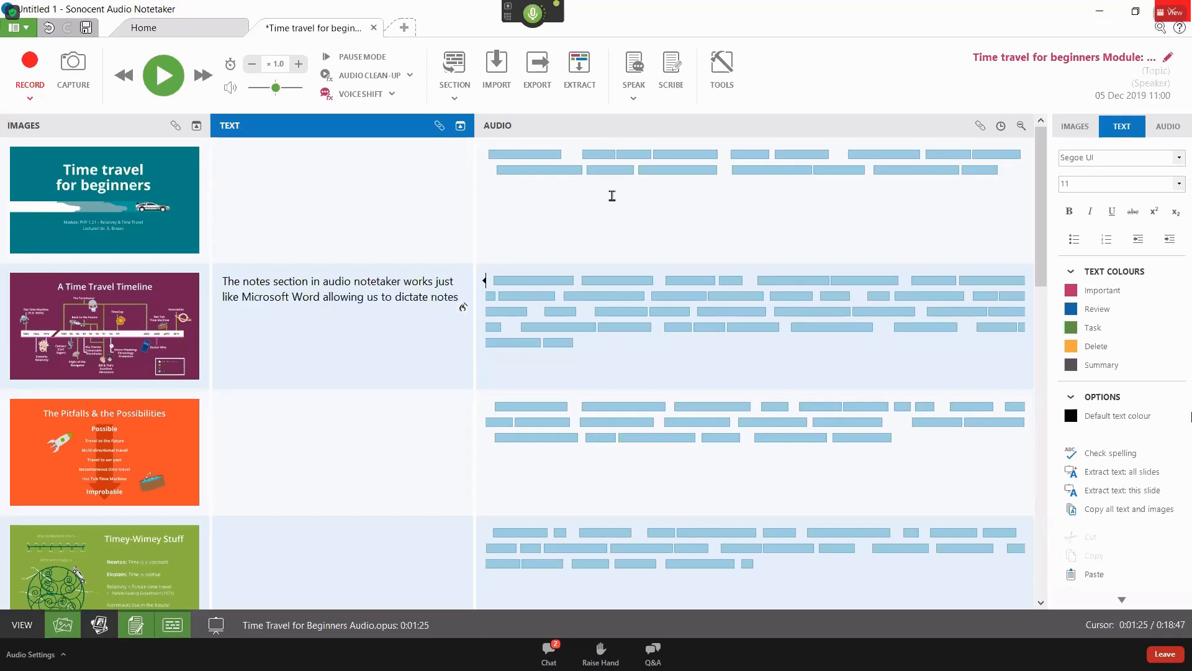
text( when were going through our audio)
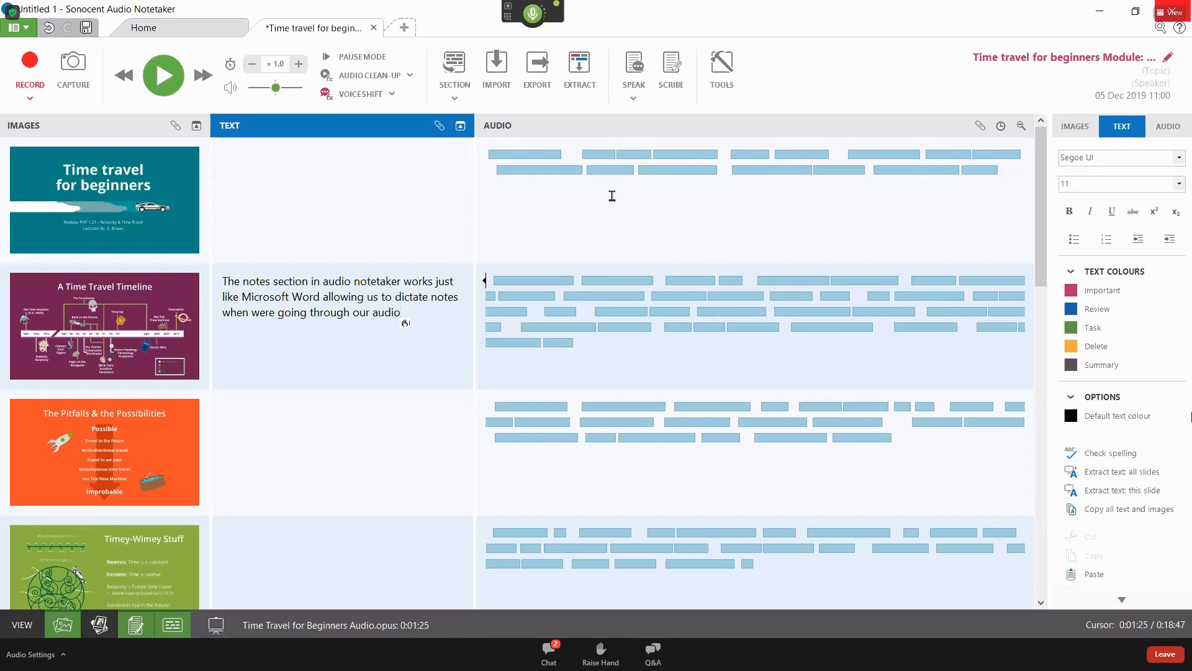
text(.)
key(BackSpace)
key(ctrl+z)
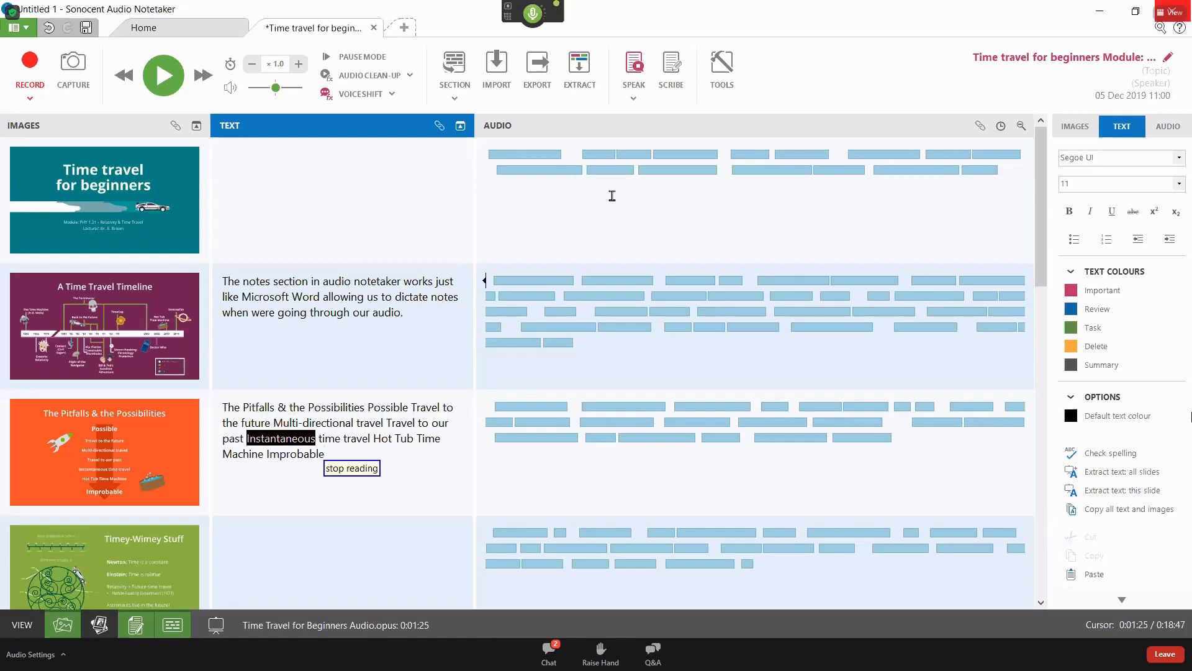
- Stop reading the third slide's text aloud, and briefly play the synthesized speech at the end of that section's audio
click(327, 464)
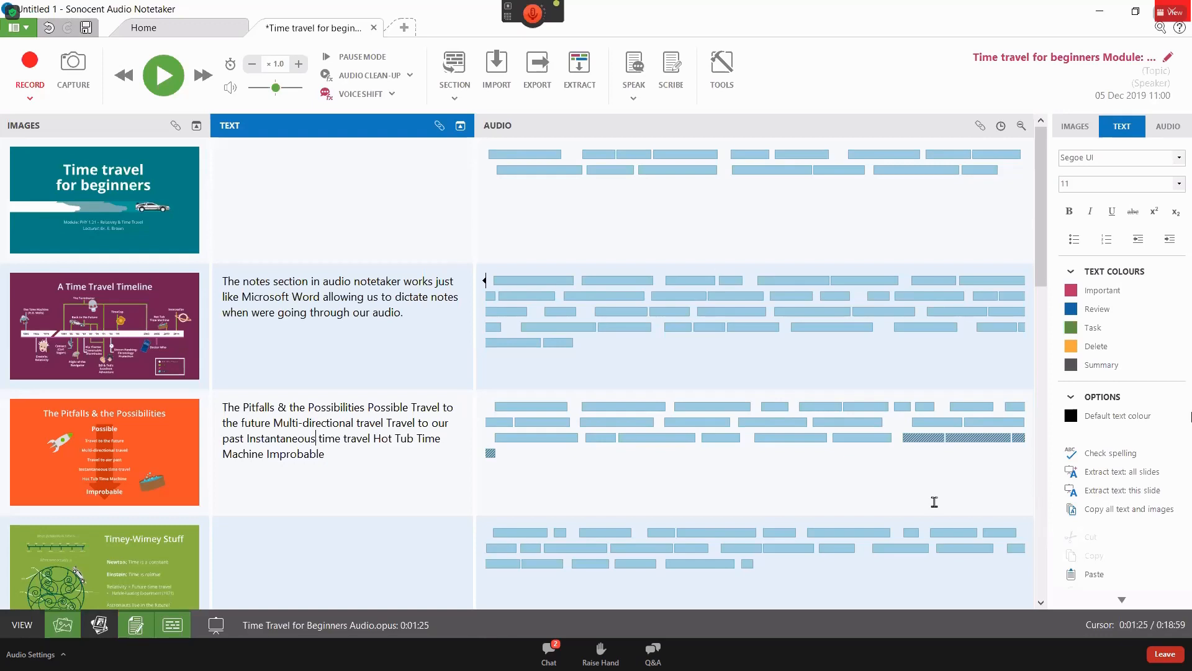
click(890, 473)
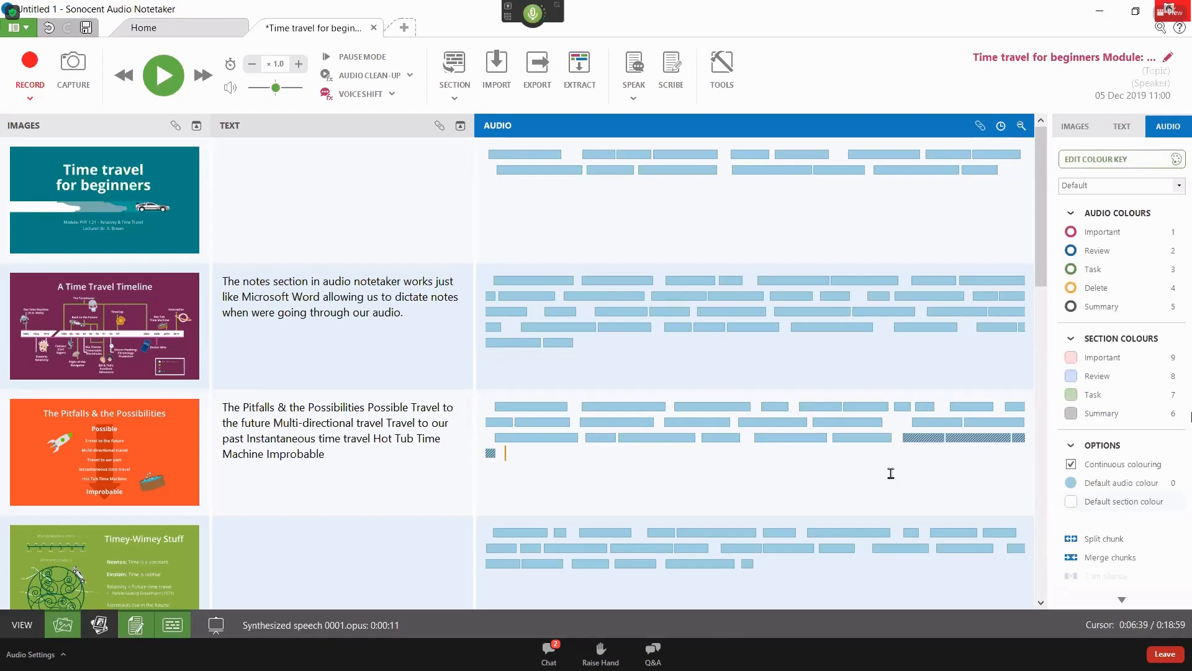
key(Left)
key(Left)
key(Left)
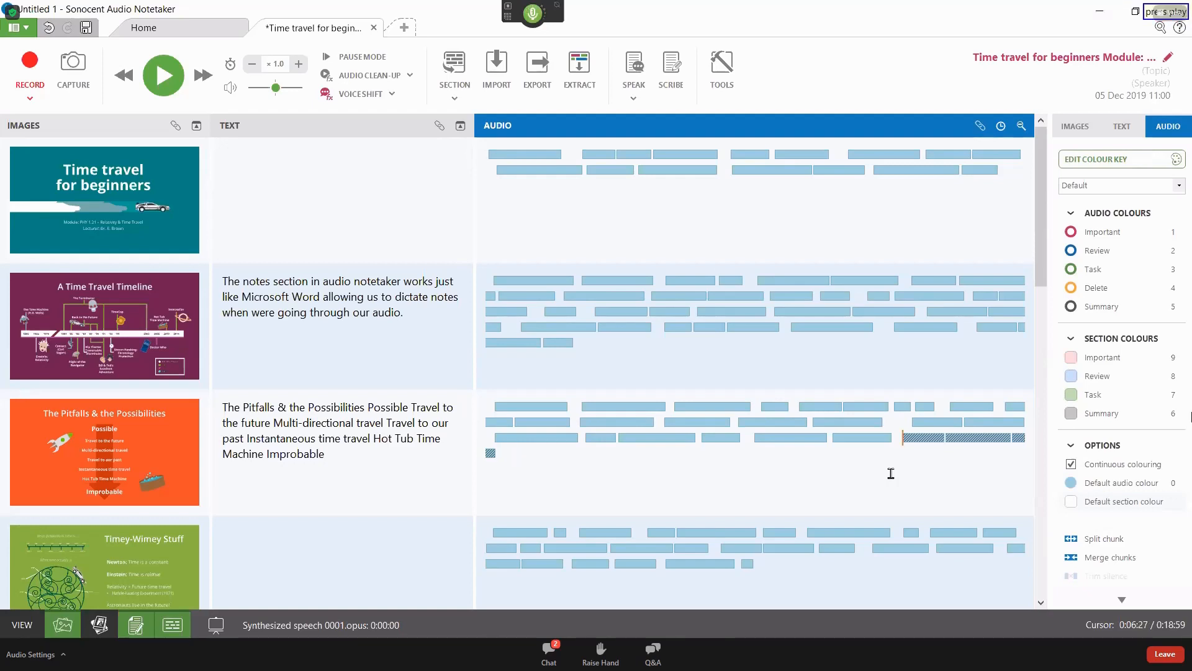
key(space)
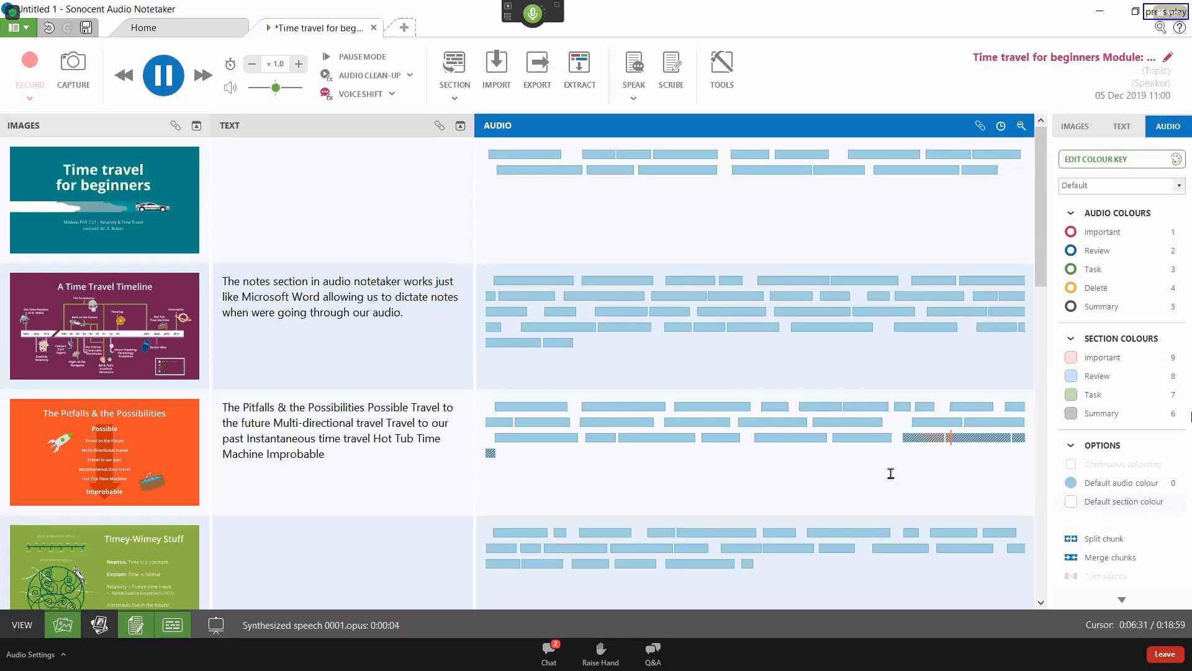
key(space)
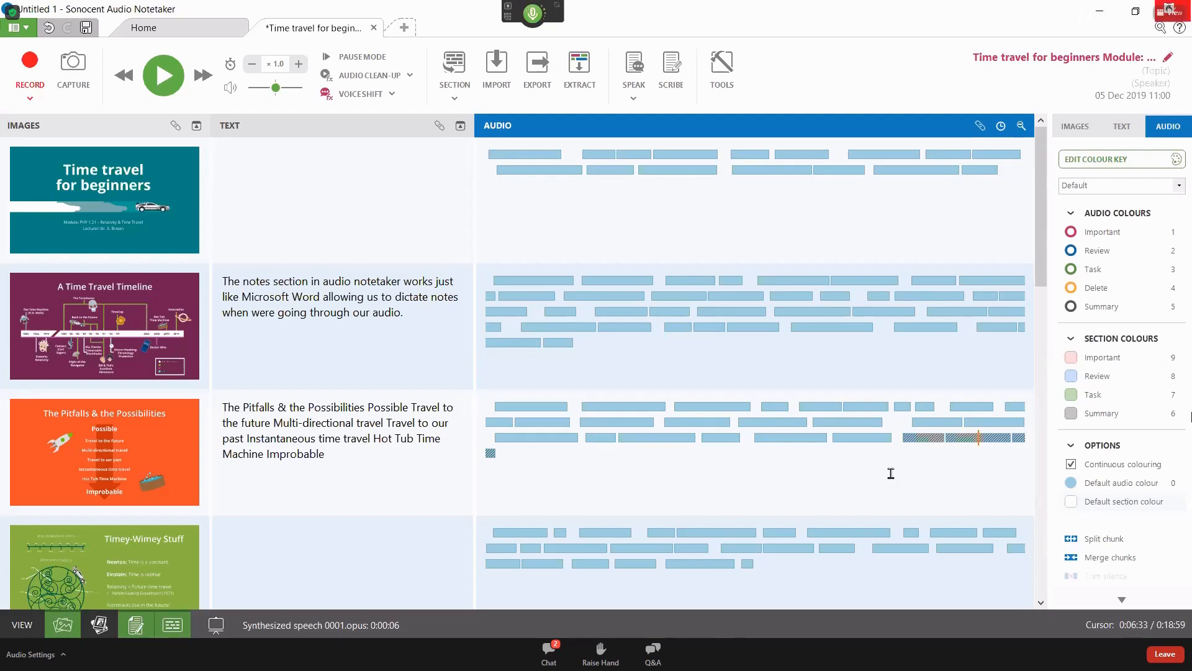
- Set the playback voice shift to Normal
key(alt+a)
key(v)
key(Down)
key(Down)
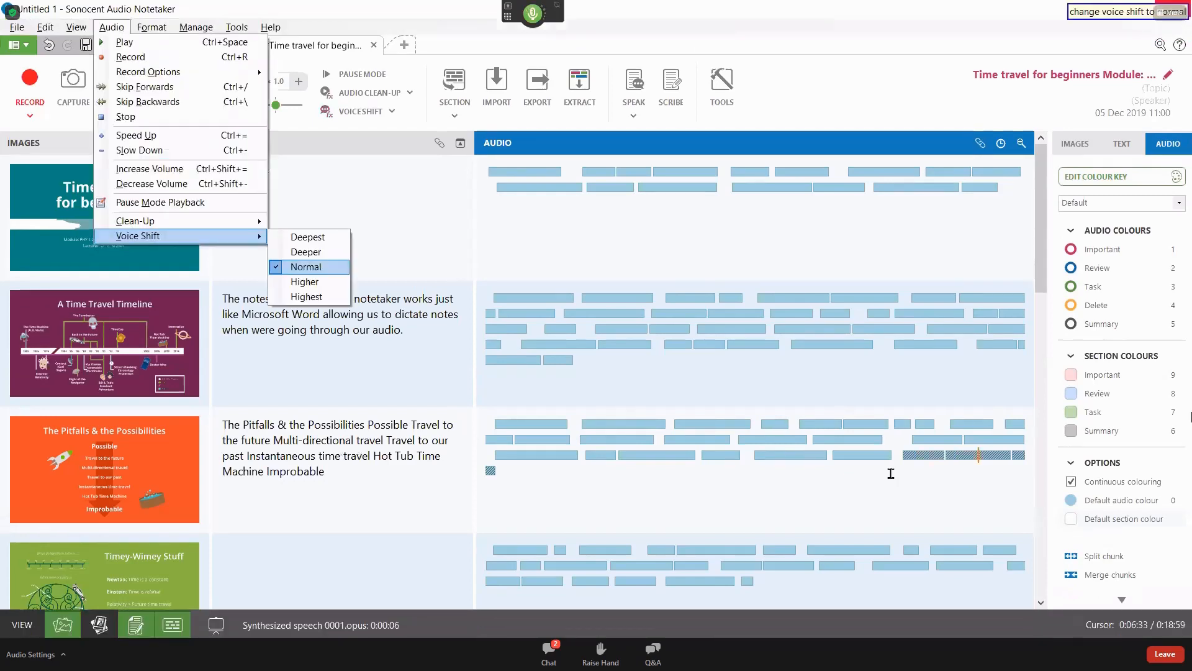
key(Return)
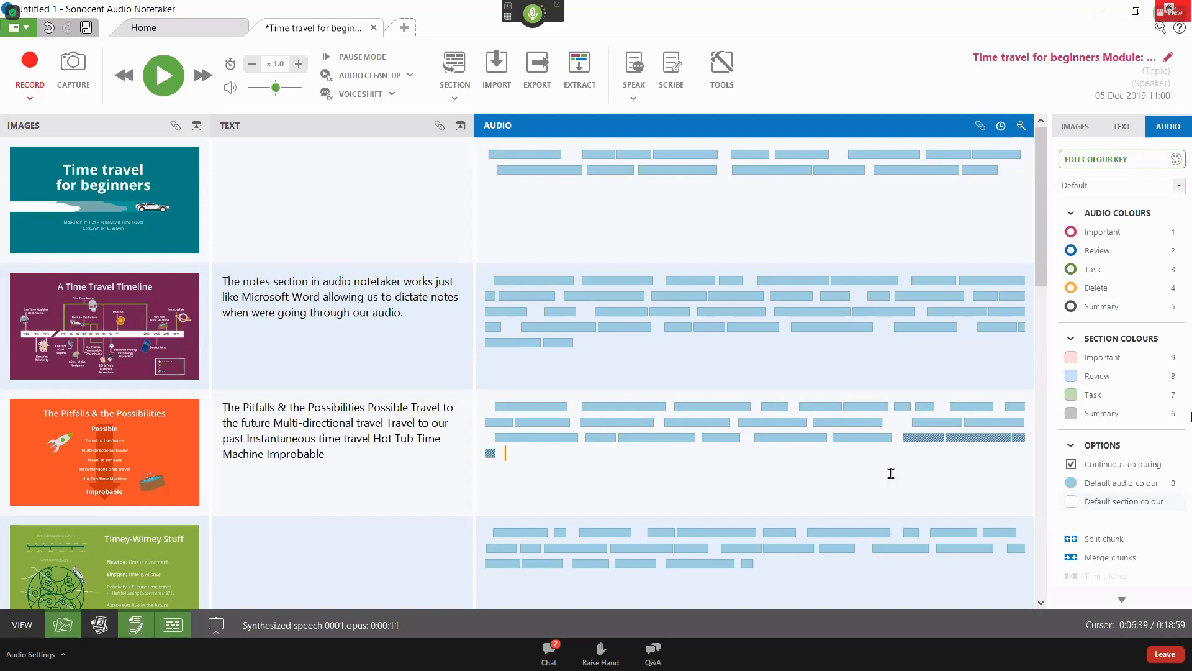
- Mark the last five audio chunks of the third section with the Important colour
key(shift+Left)
key(shift+Left)
key(shift+Left)
key(shift+Left)
key(shift+Left)
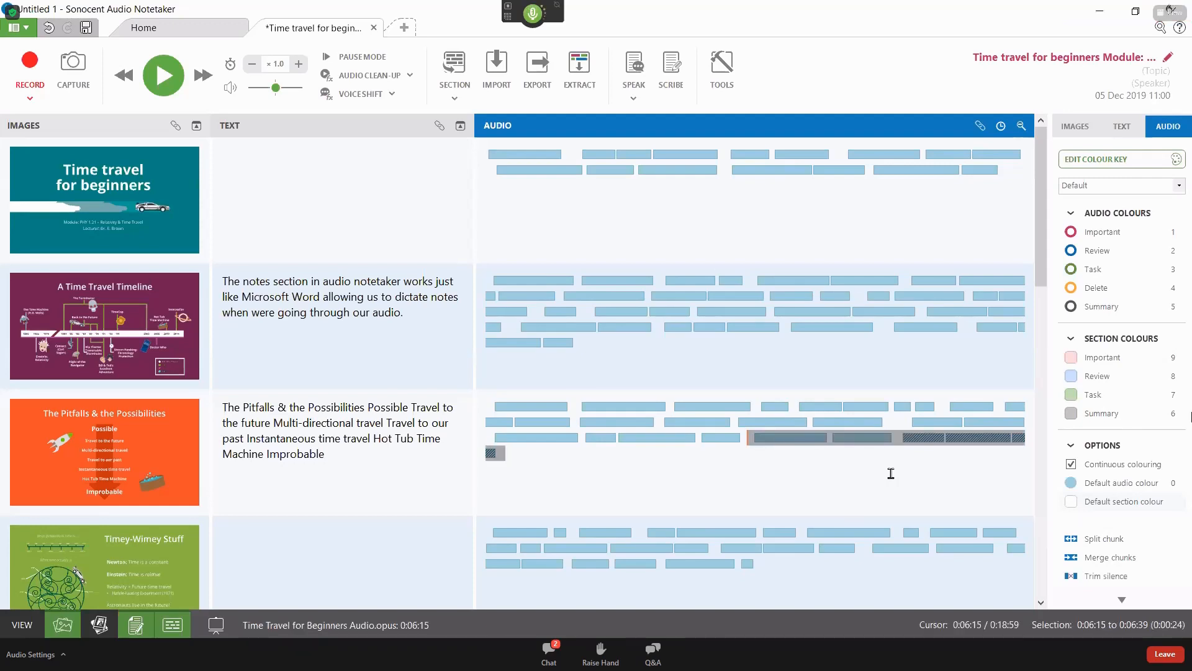
key(1)
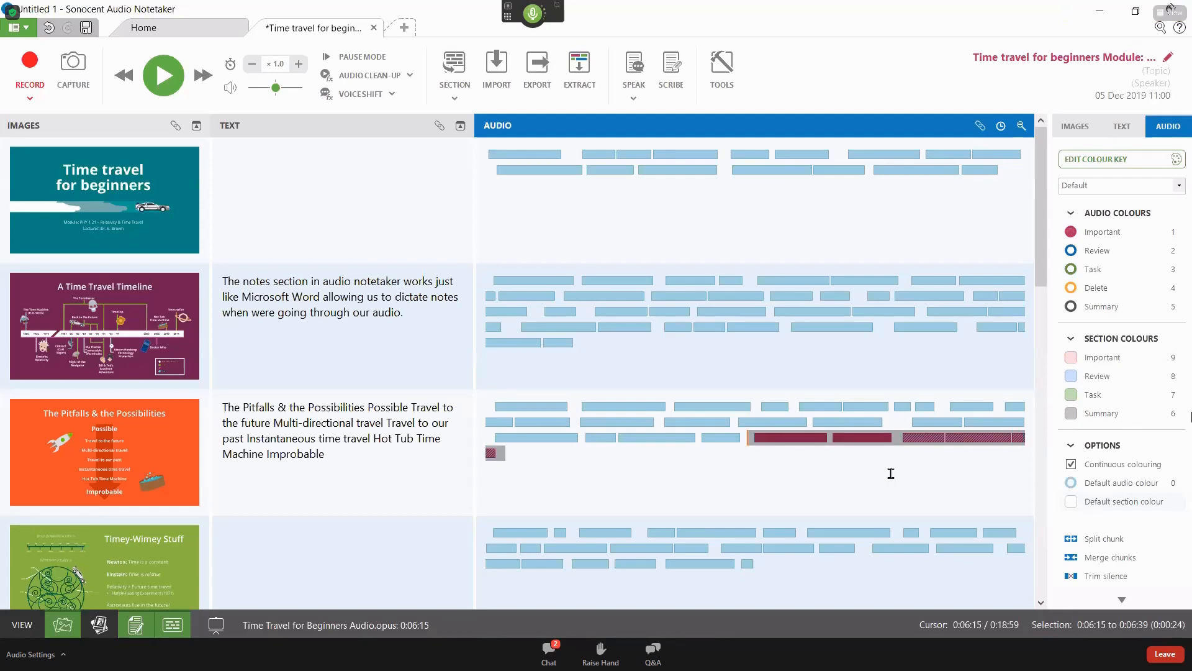
- Mark the first three audio chunks of the second section with the Important colour
key(Up)
key(Home)
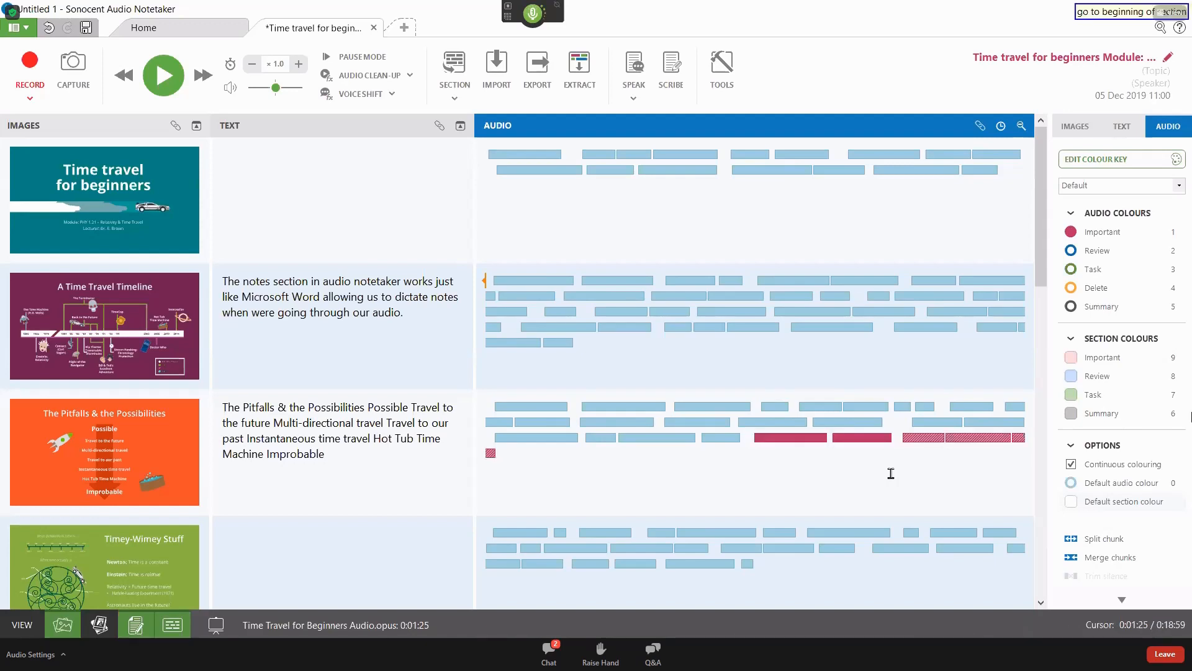
key(shift+Right)
key(shift+Right)
key(shift+Right)
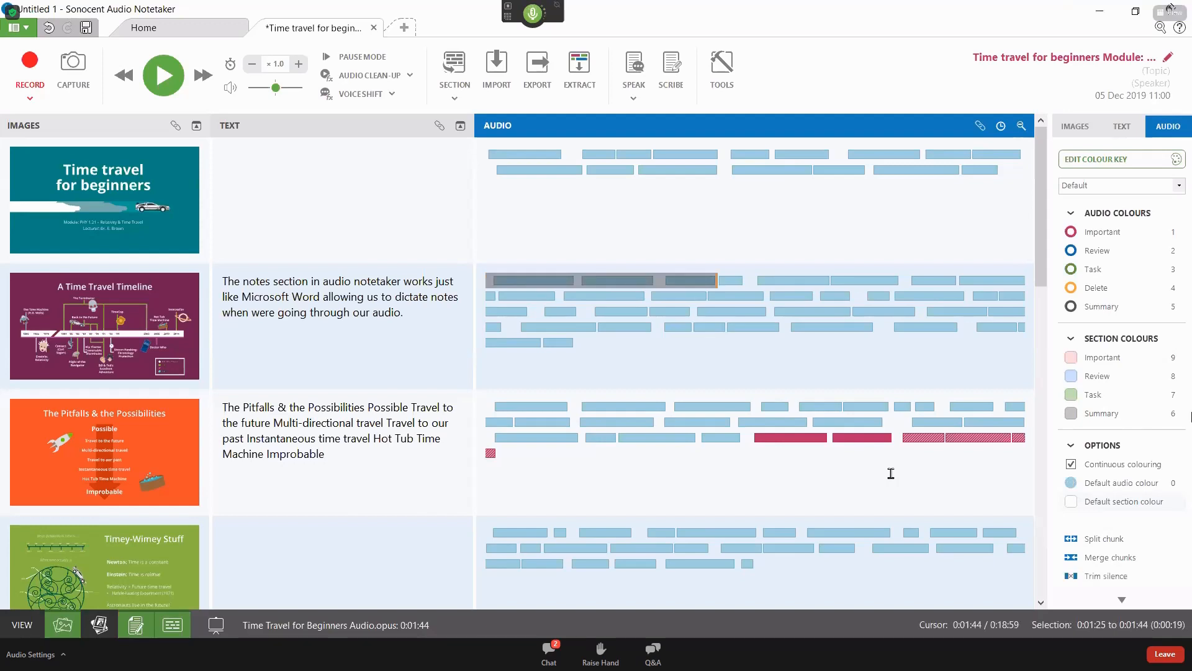
key(1)
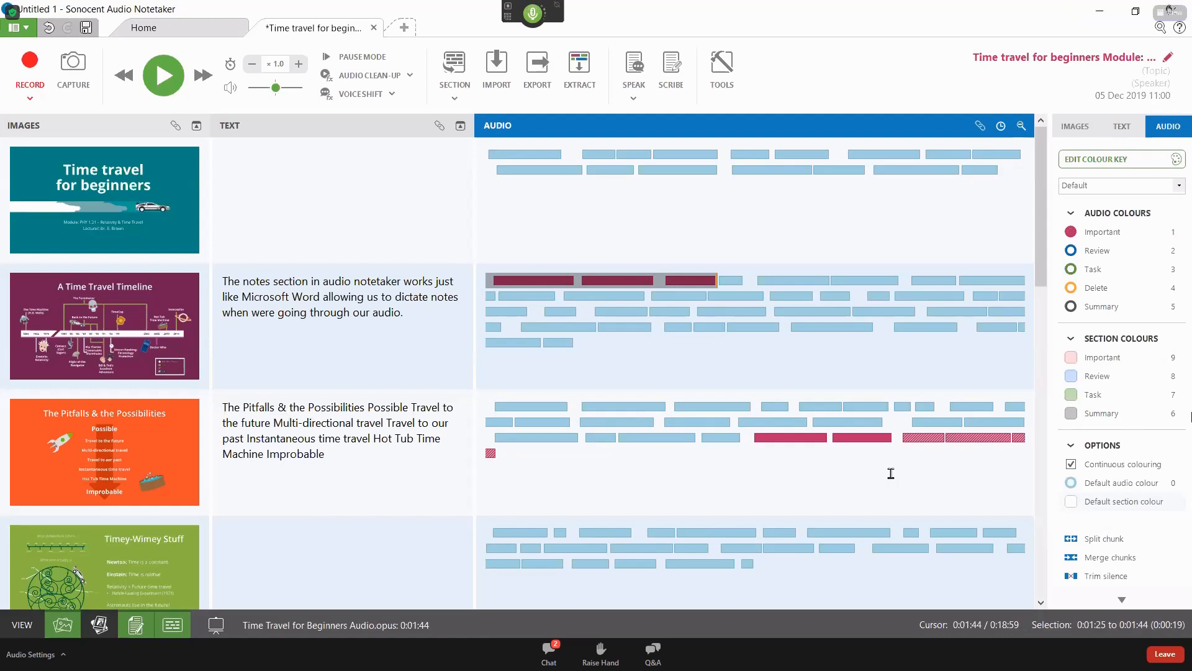
- Mark the seventh and eighth audio chunks of the second section with the Important colour
key(Right)
key(Right)
key(Right)
key(Right)
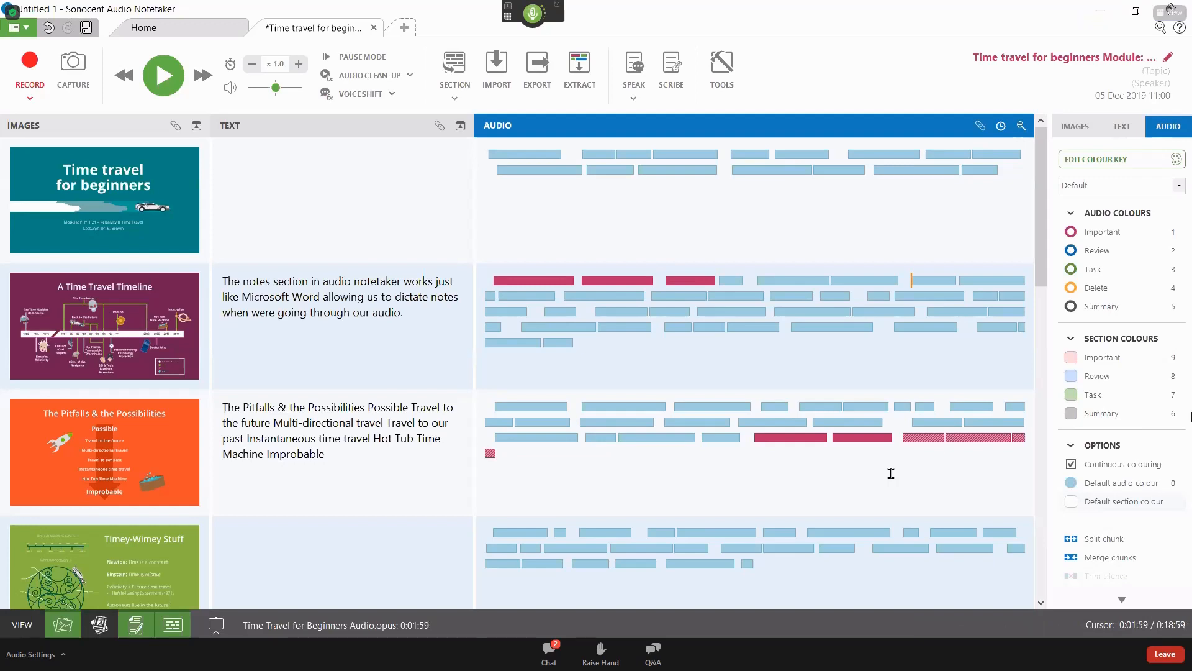
key(shift+Right)
key(shift+Right)
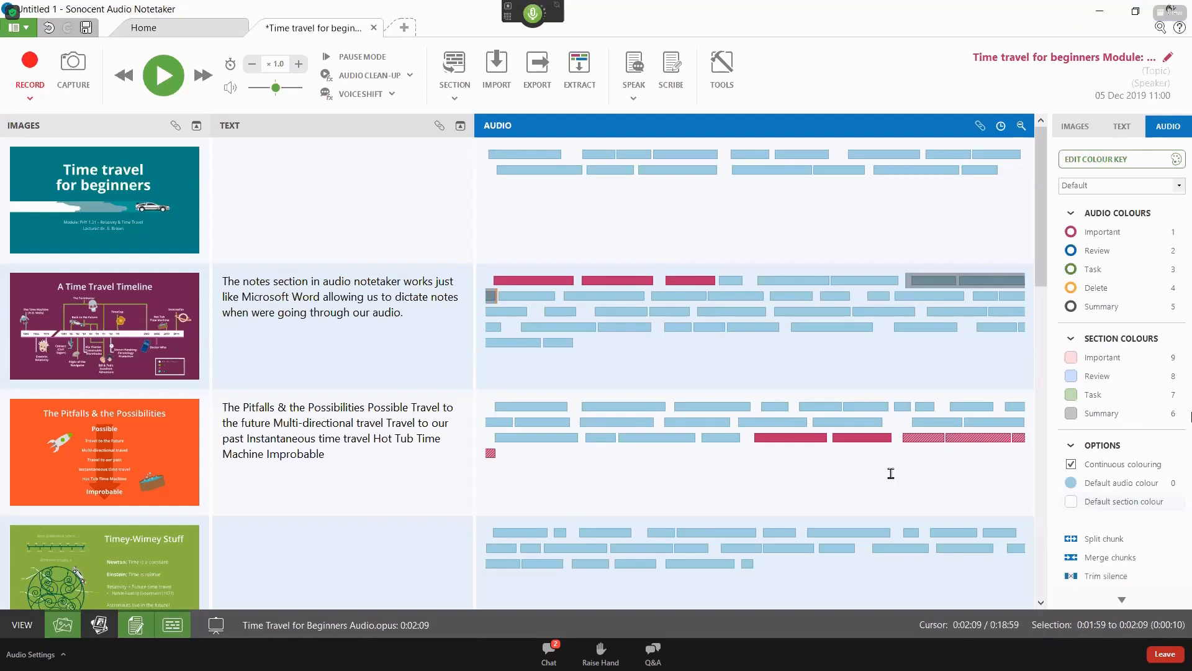
key(1)
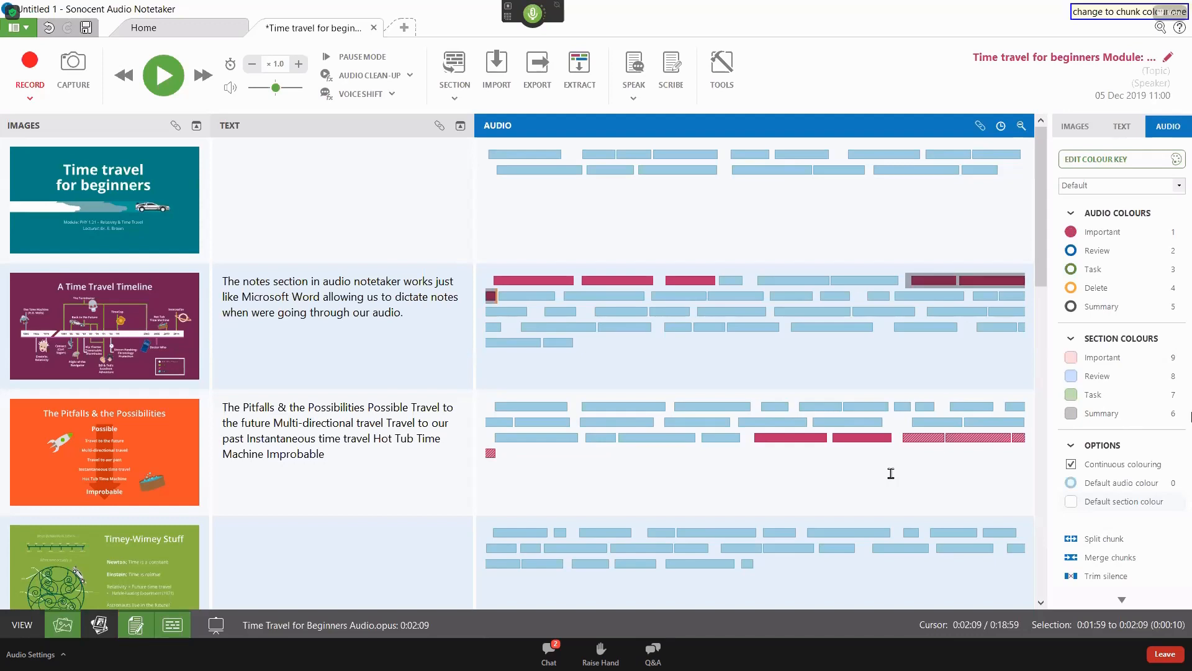
- Mark the first audio chunk of the first section with the Task colour
key(ctrl+Up)
key(Home)
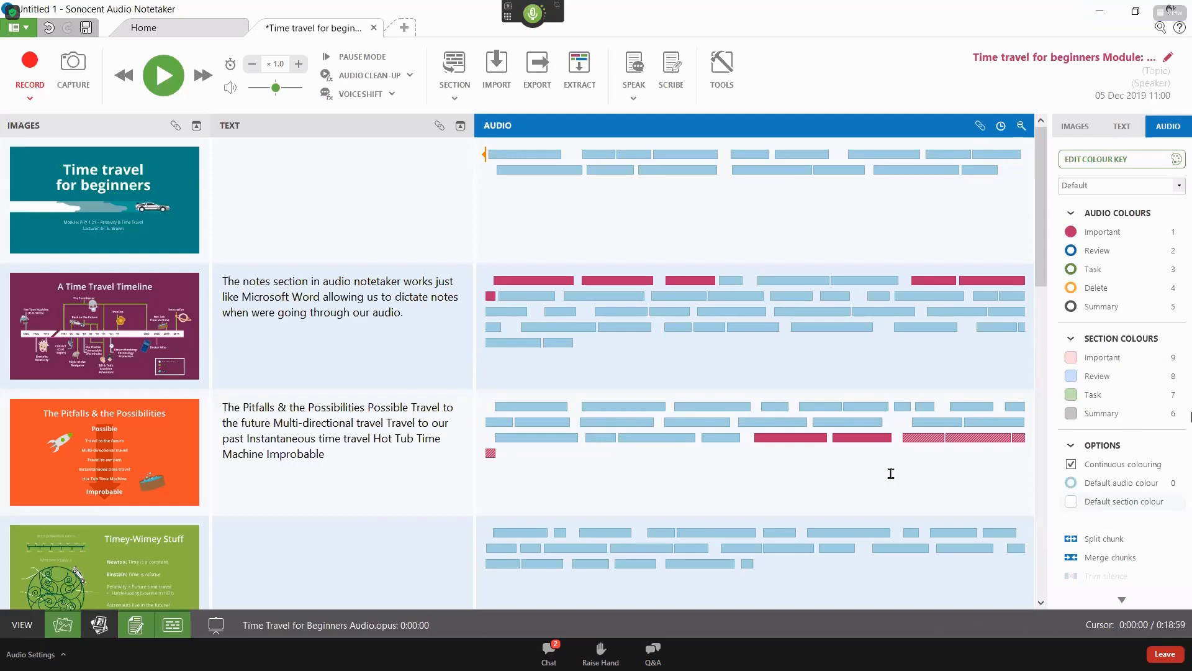
key(Right)
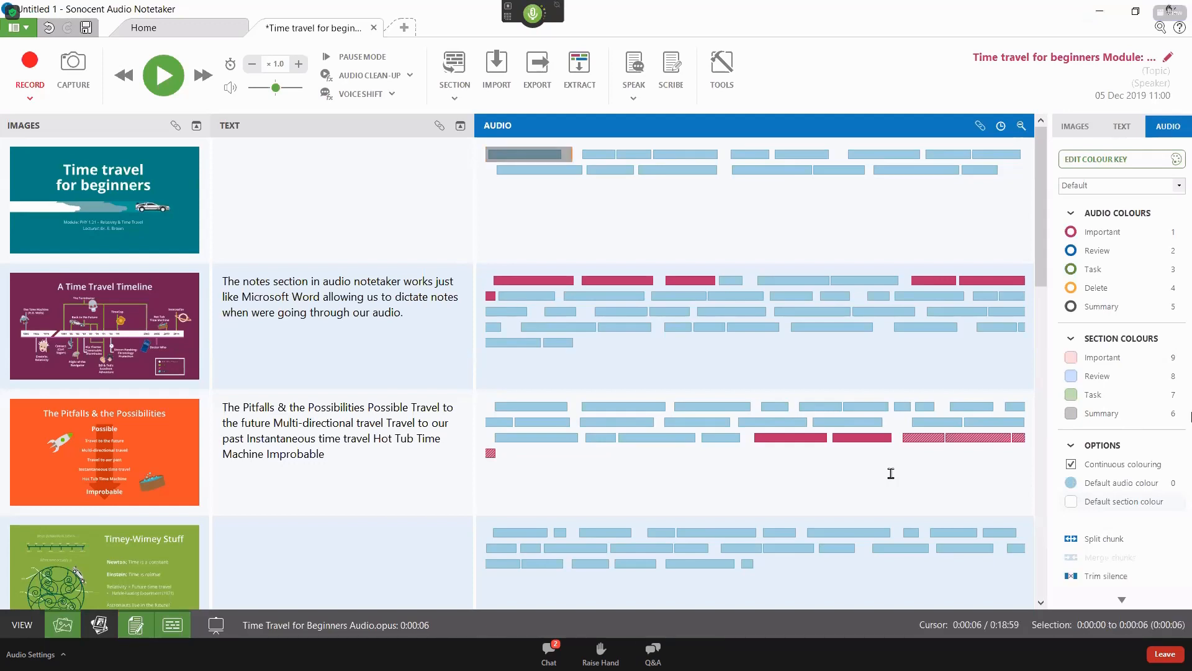
key(3)
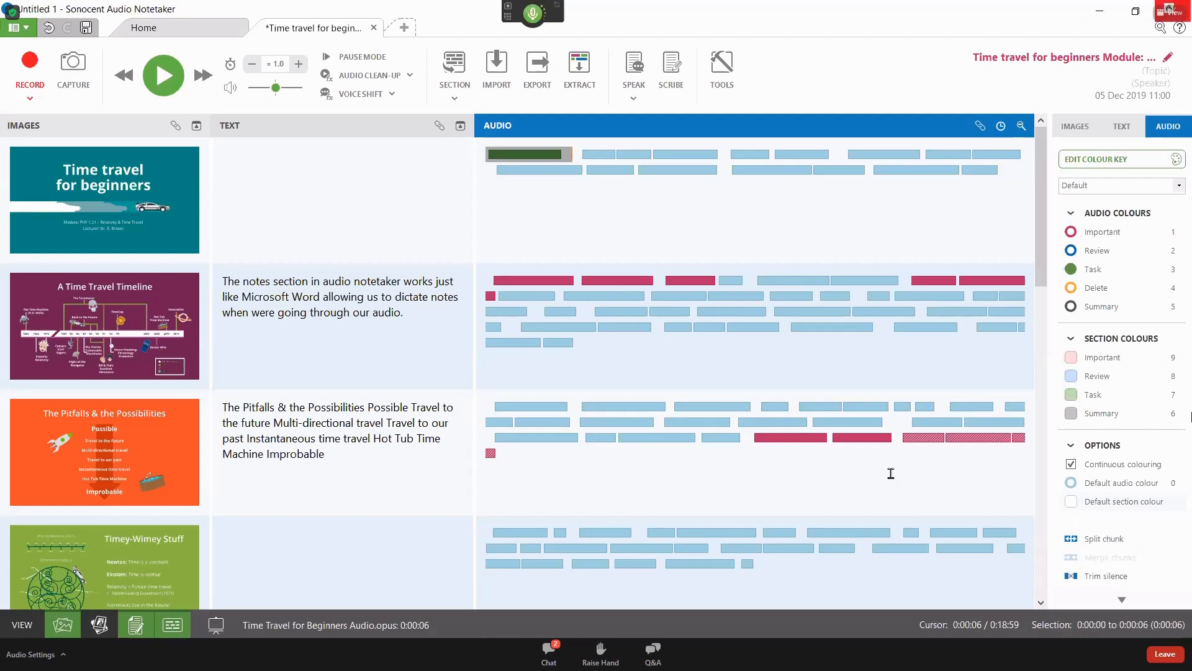
- Extract the Task and Important coloured chunks into a new project
key(alt+t)
key(e)
key(Return)
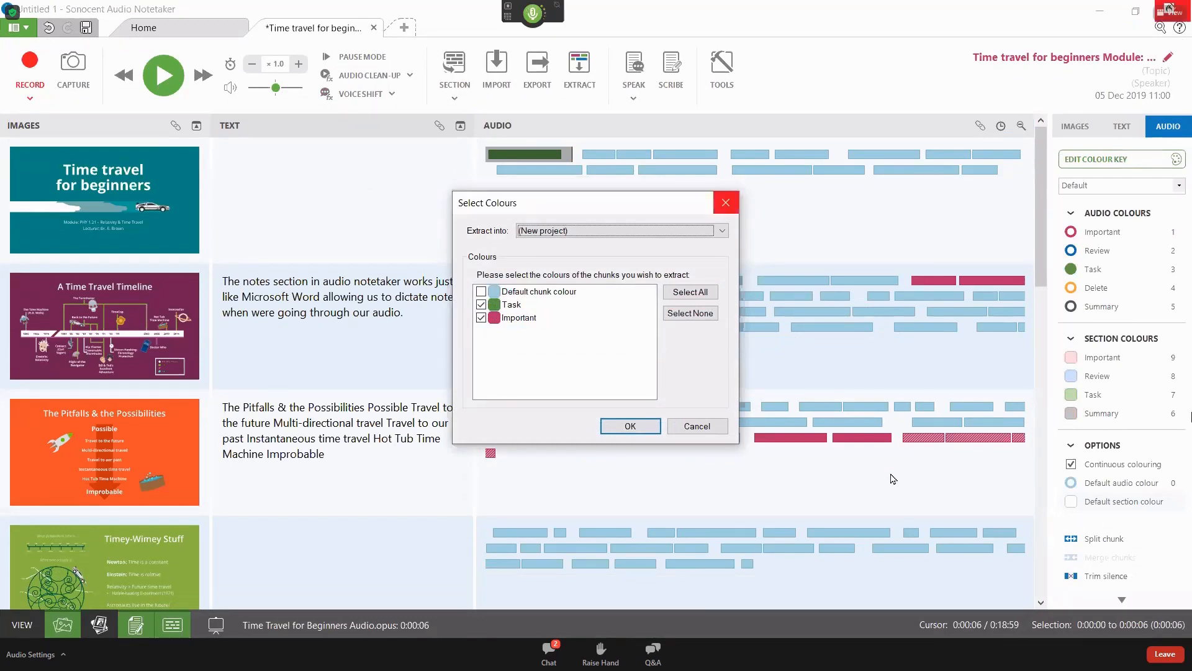
key(Return)
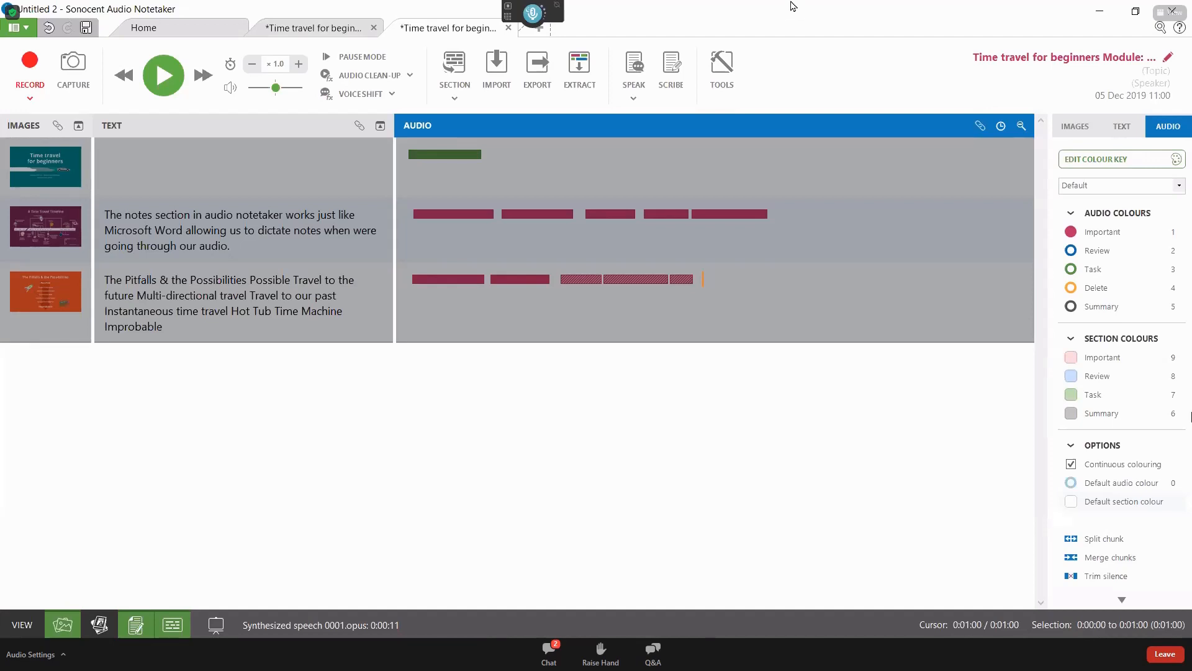
- Start a new line of text below the third slide's notes in the extracted project
text(sam)
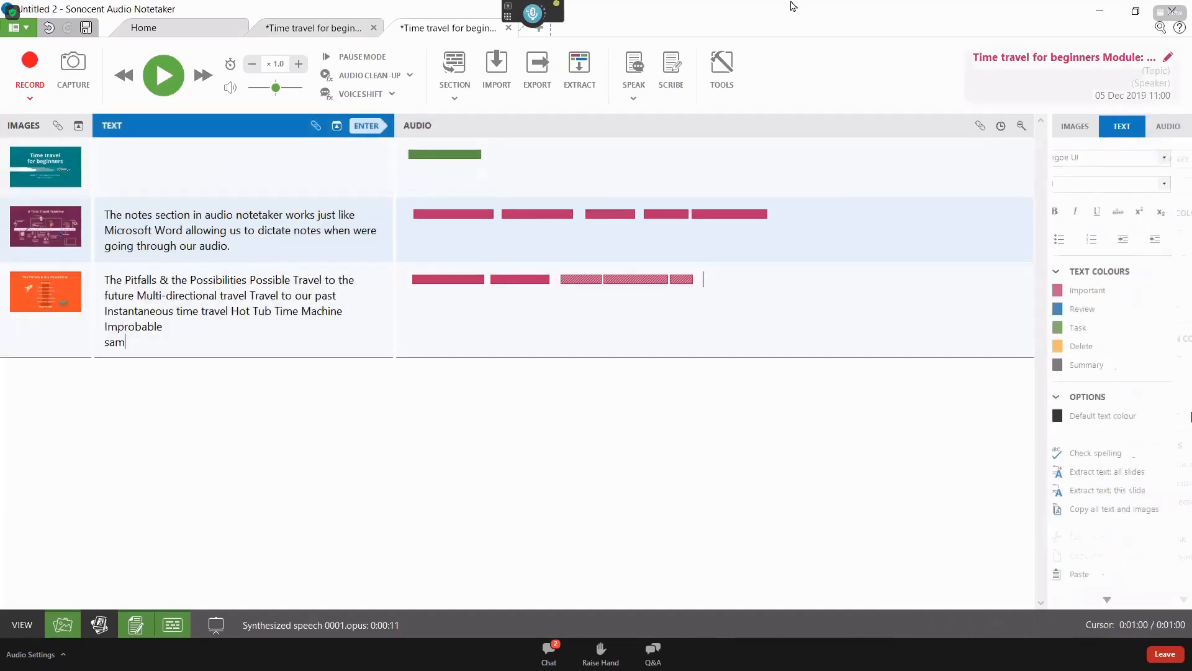